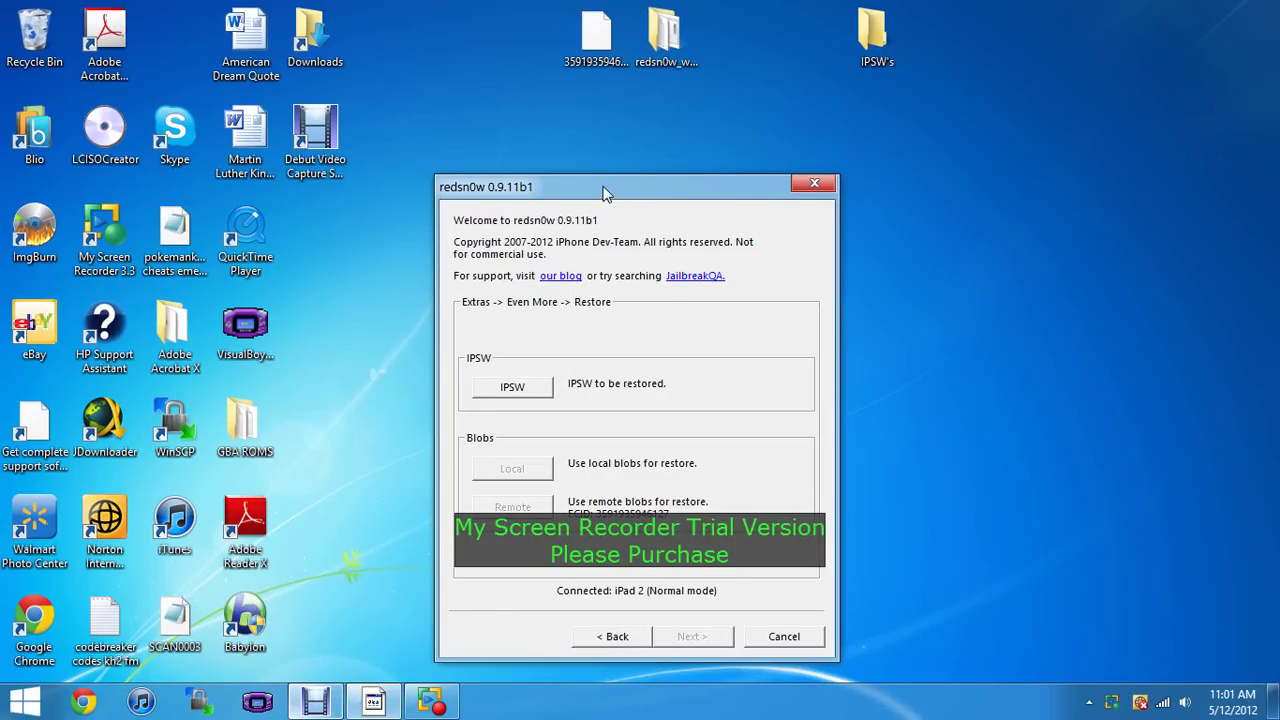
# Step: Reposition the redsn0w restore window up and to the left on screen
pyautogui.moveTo(603, 185); pyautogui.dragTo(613, 92)
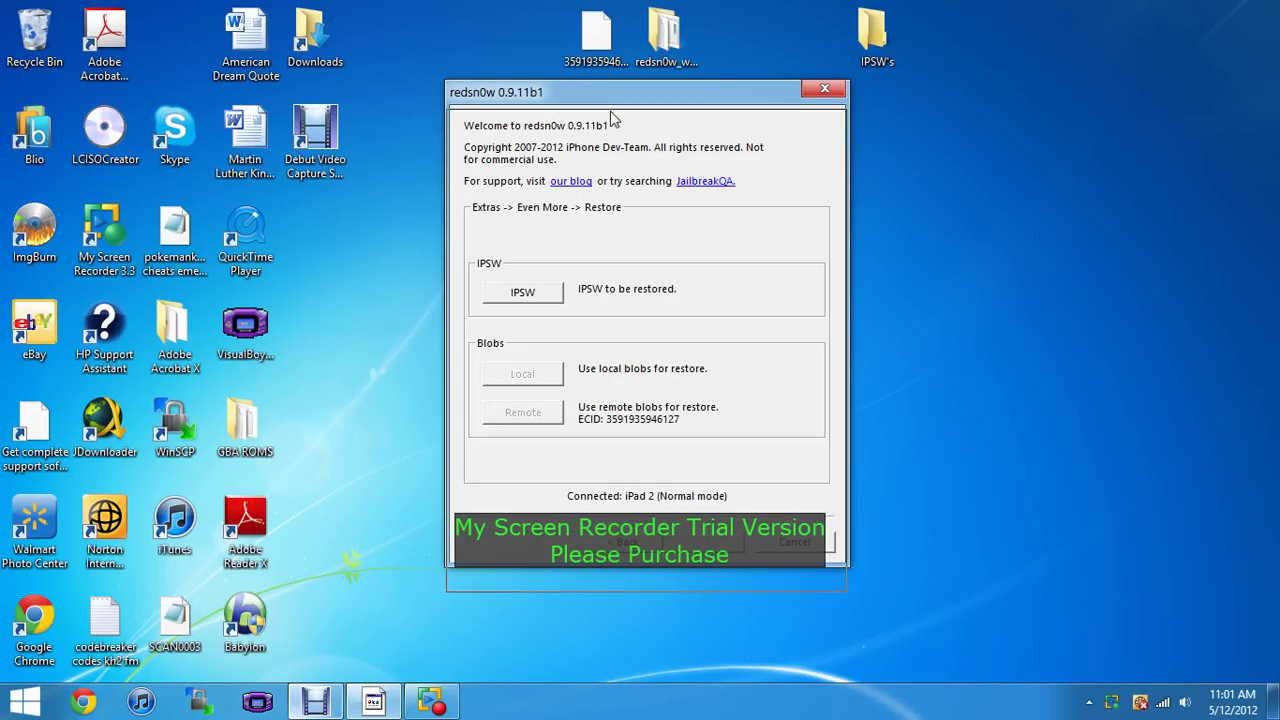
pyautogui.moveTo(614, 183); pyautogui.dragTo(613, 183)
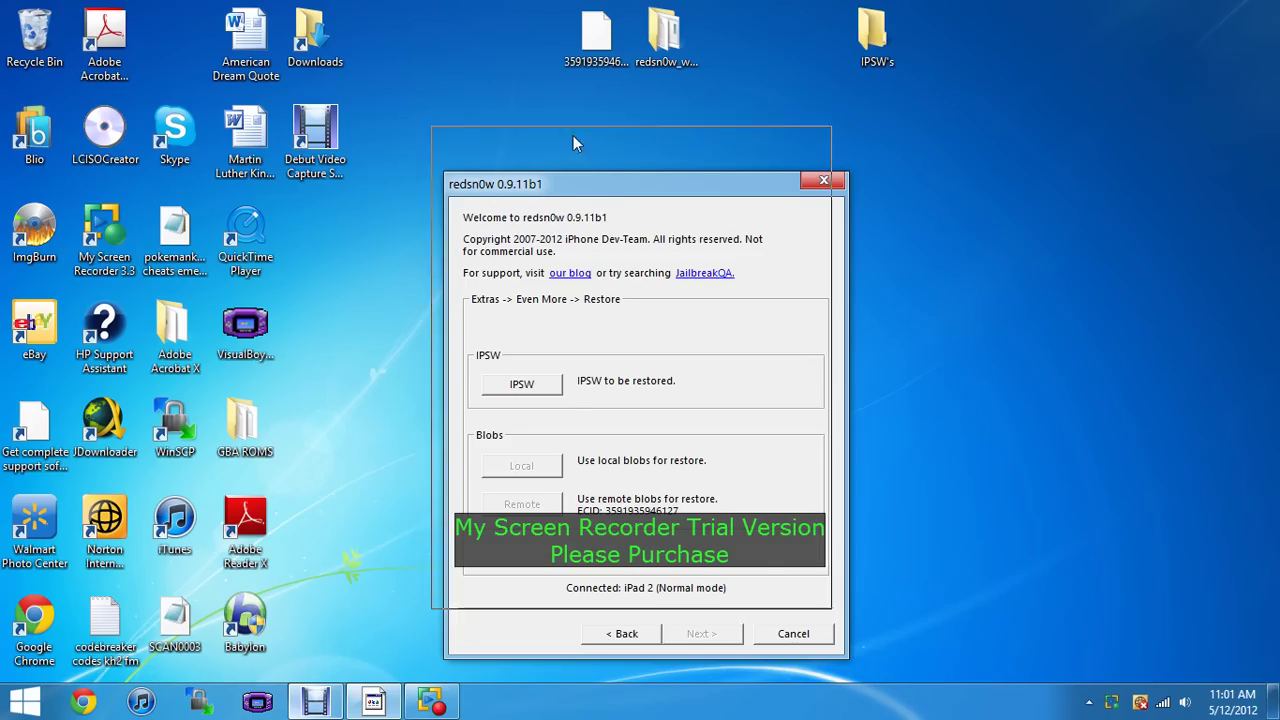
pyautogui.moveTo(610, 178)
pyautogui.mouseDown()
pyautogui.moveTo(573, 128)
pyautogui.moveTo(529, 160)
pyautogui.moveTo(539, 152)
pyautogui.mouseUp()
# Step: Place the iPad 2 .shsh blob file on the desktop beside the redsn0w window
pyautogui.moveTo(598, 32); pyautogui.dragTo(958, 213)
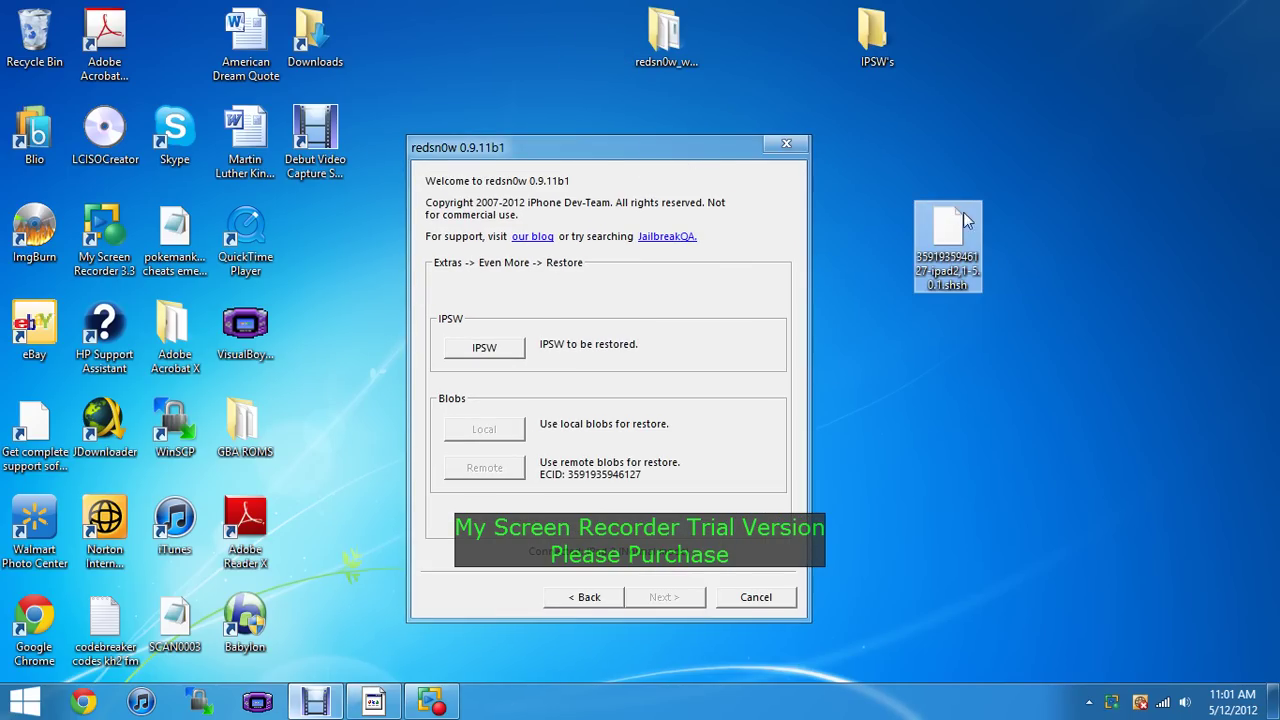
pyautogui.moveTo(953, 358)
pyautogui.mouseDown()
pyautogui.moveTo(940, 188)
pyautogui.moveTo(901, 209)
pyautogui.mouseUp()
pyautogui.click(897, 208)
pyautogui.moveTo(1042, 268); pyautogui.dragTo(947, 238)
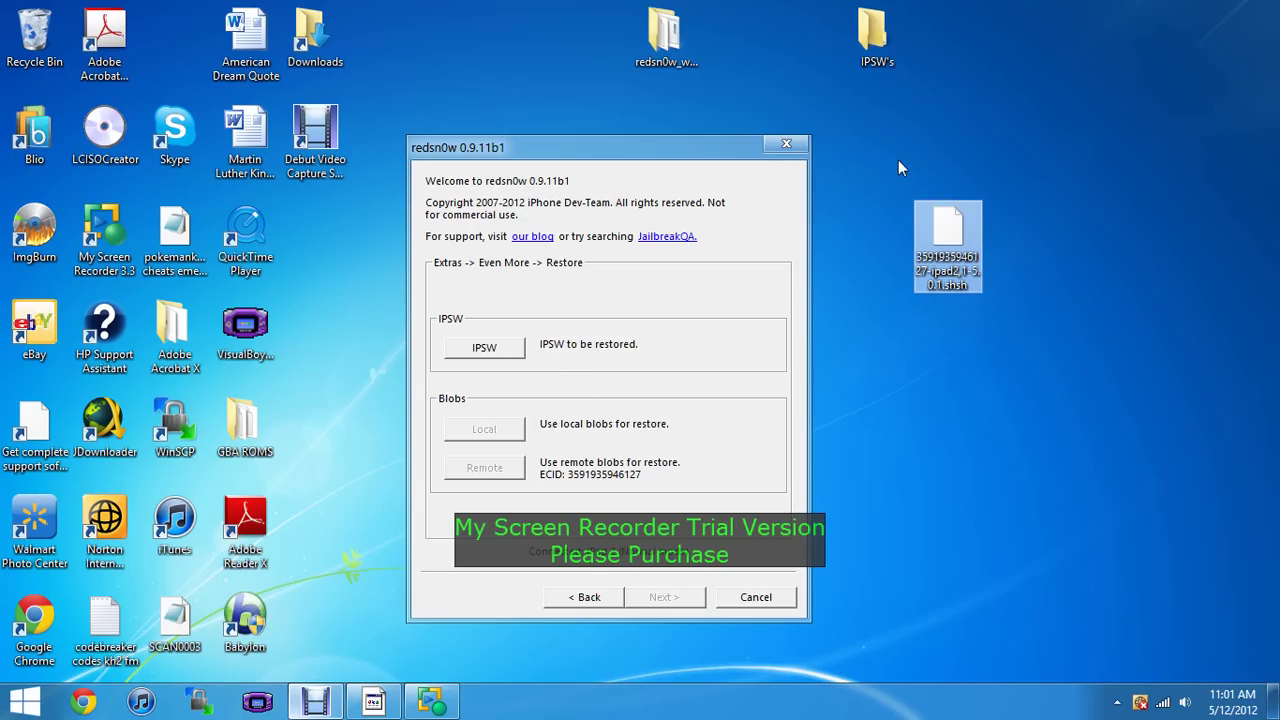
pyautogui.moveTo(900, 163)
pyautogui.mouseDown()
pyautogui.moveTo(1004, 311)
pyautogui.moveTo(1001, 301)
pyautogui.mouseUp()
pyautogui.click(1003, 296)
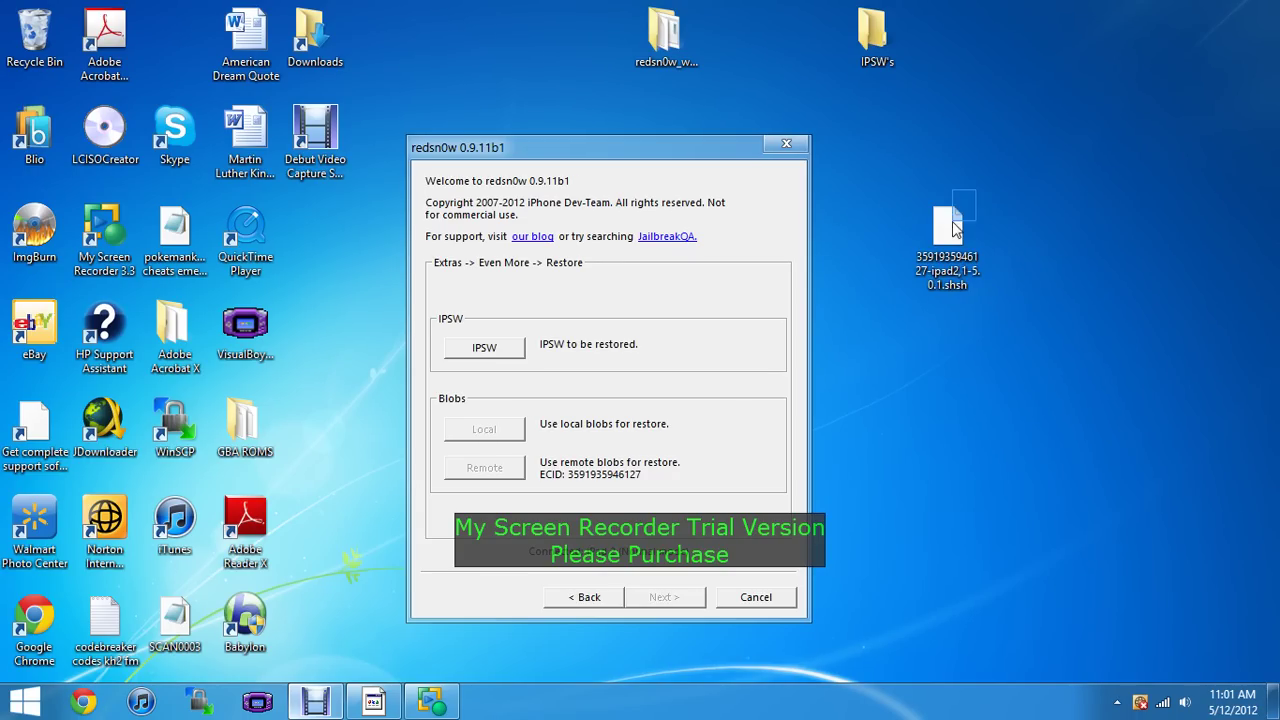
pyautogui.moveTo(978, 197); pyautogui.dragTo(915, 295)
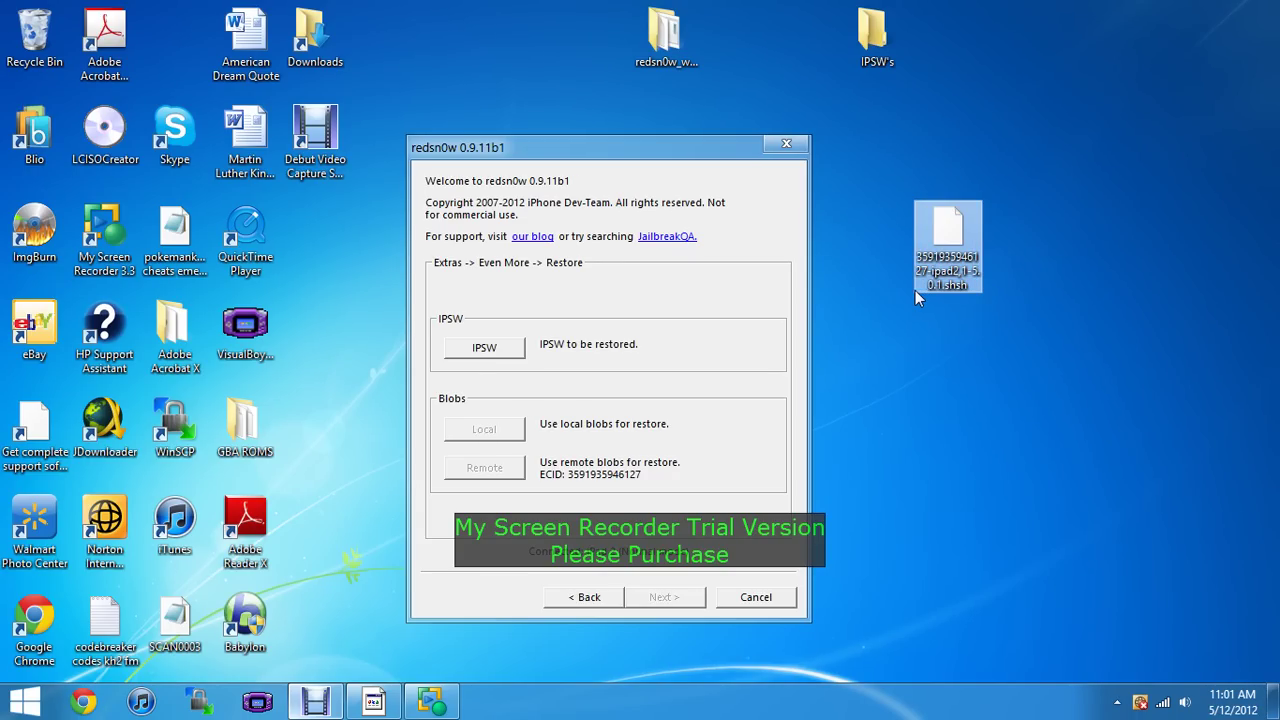
# Step: Step back to redsn0w's main screen and re-enter Extras > Even more > Restore
pyautogui.click(585, 597)
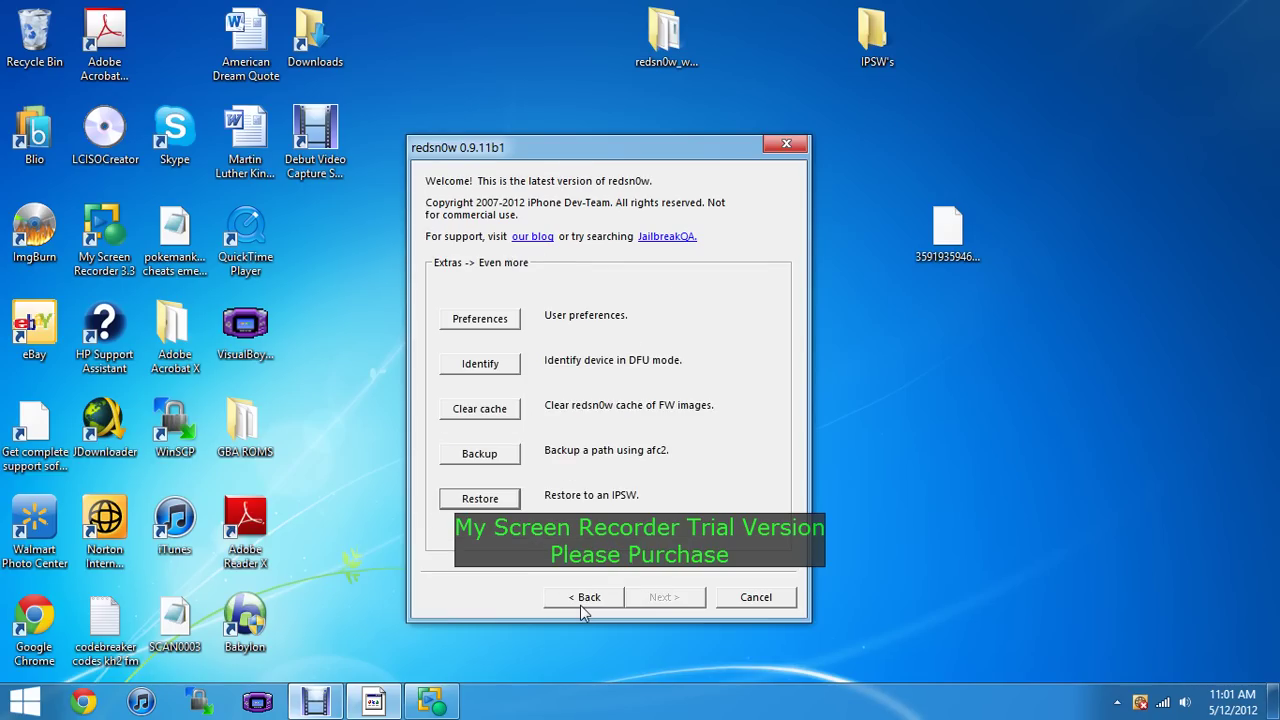
pyautogui.click(585, 597)
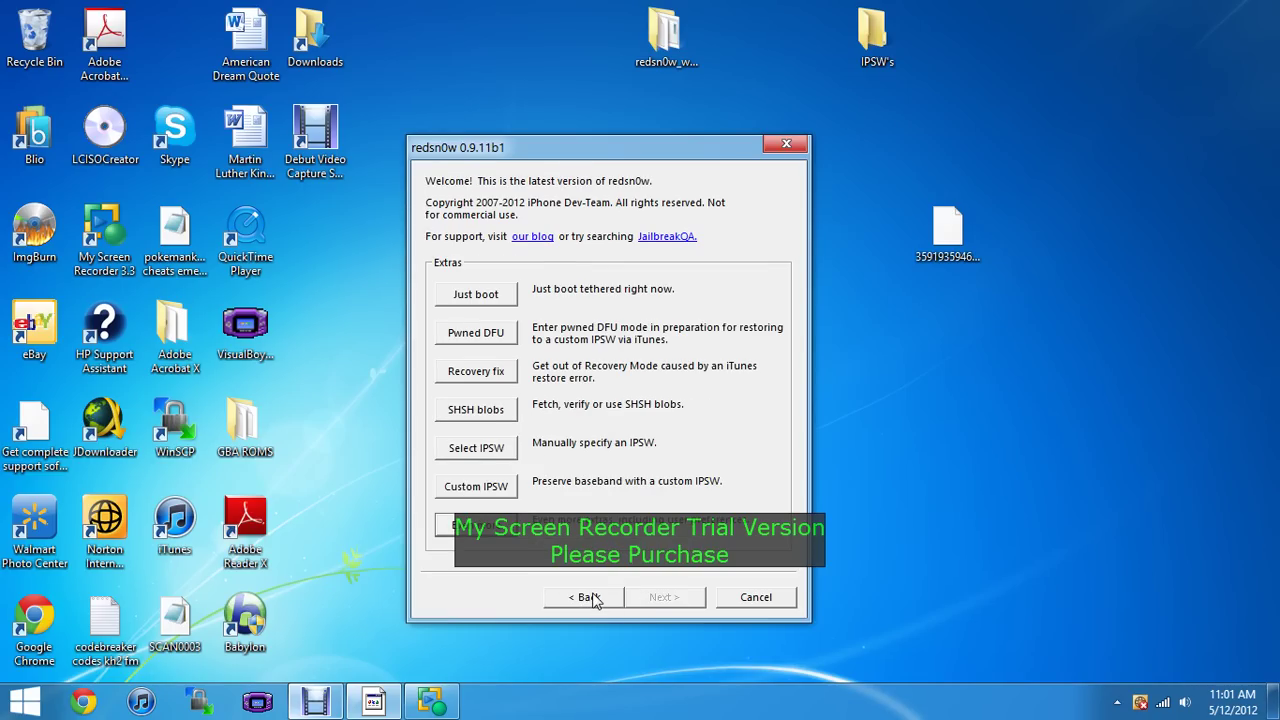
pyautogui.click(590, 597)
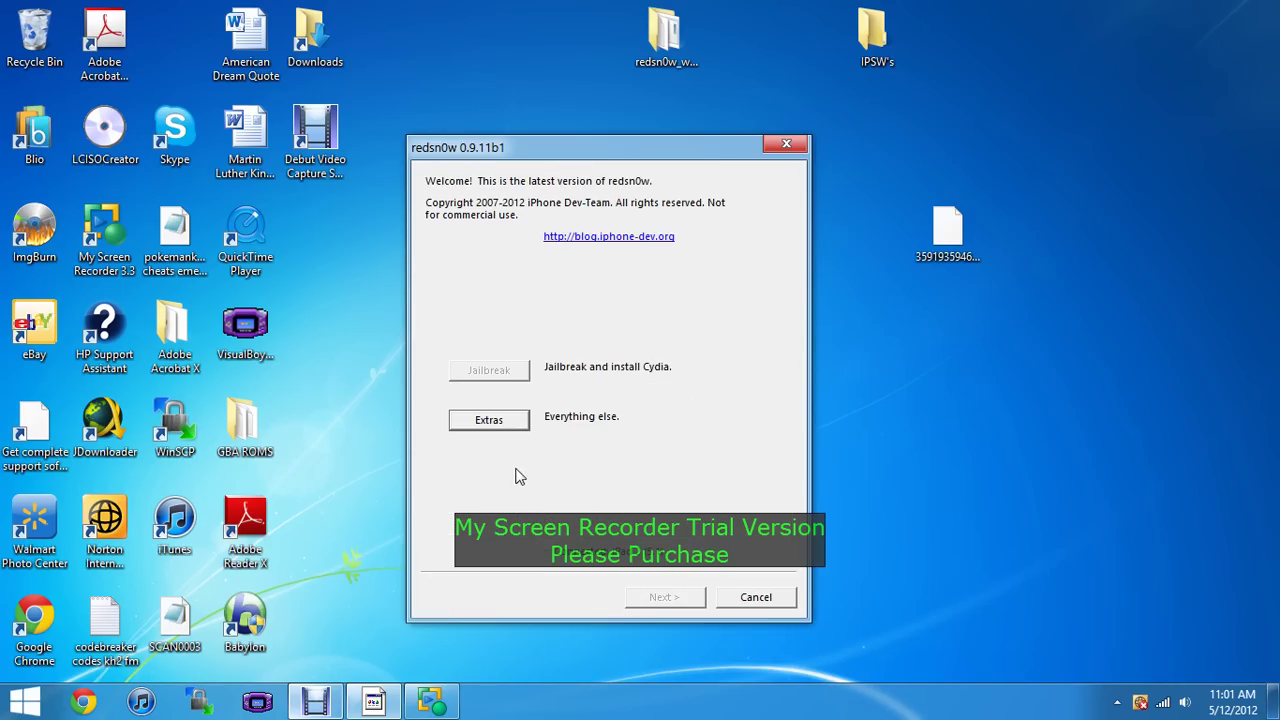
pyautogui.click(507, 430)
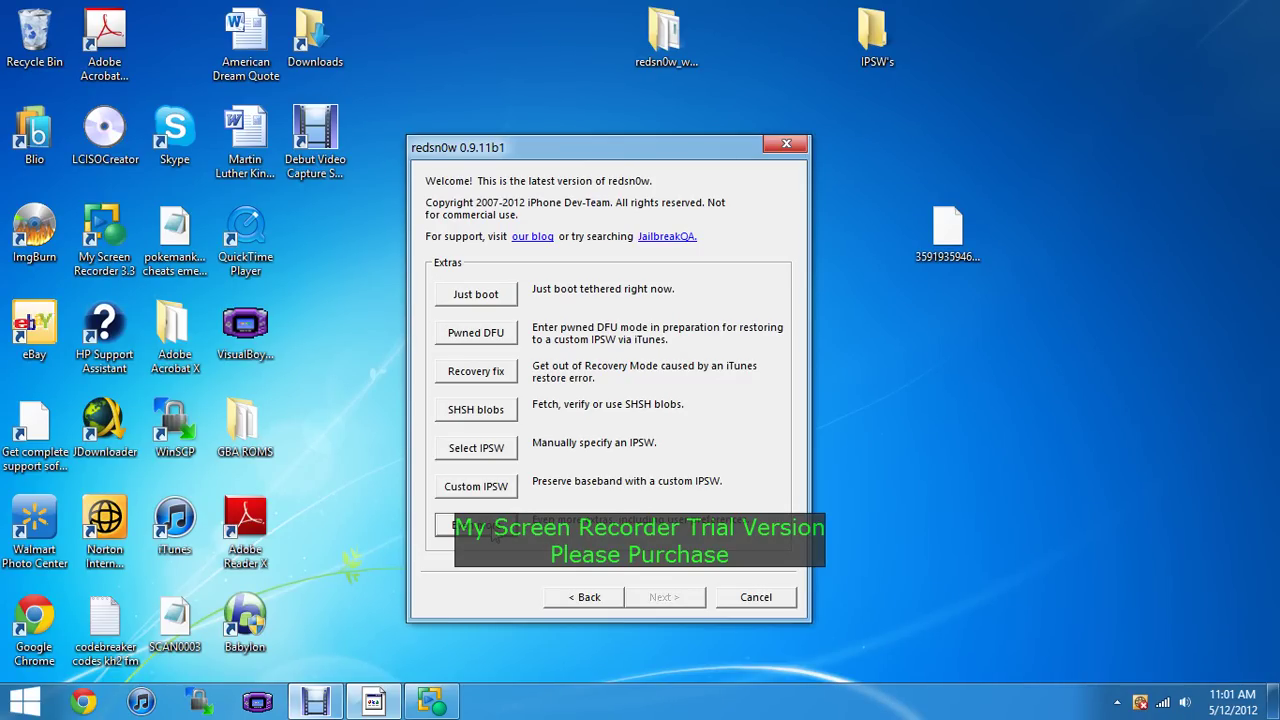
pyautogui.click(493, 533)
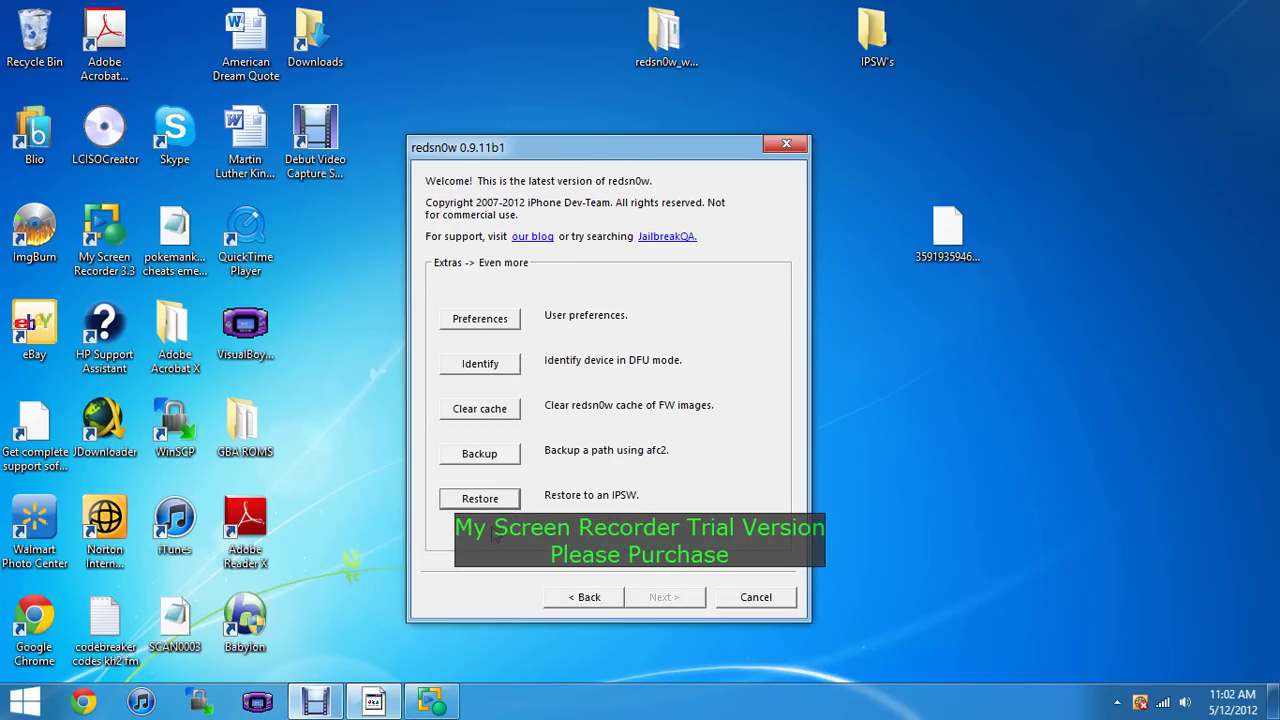
pyautogui.click(482, 498)
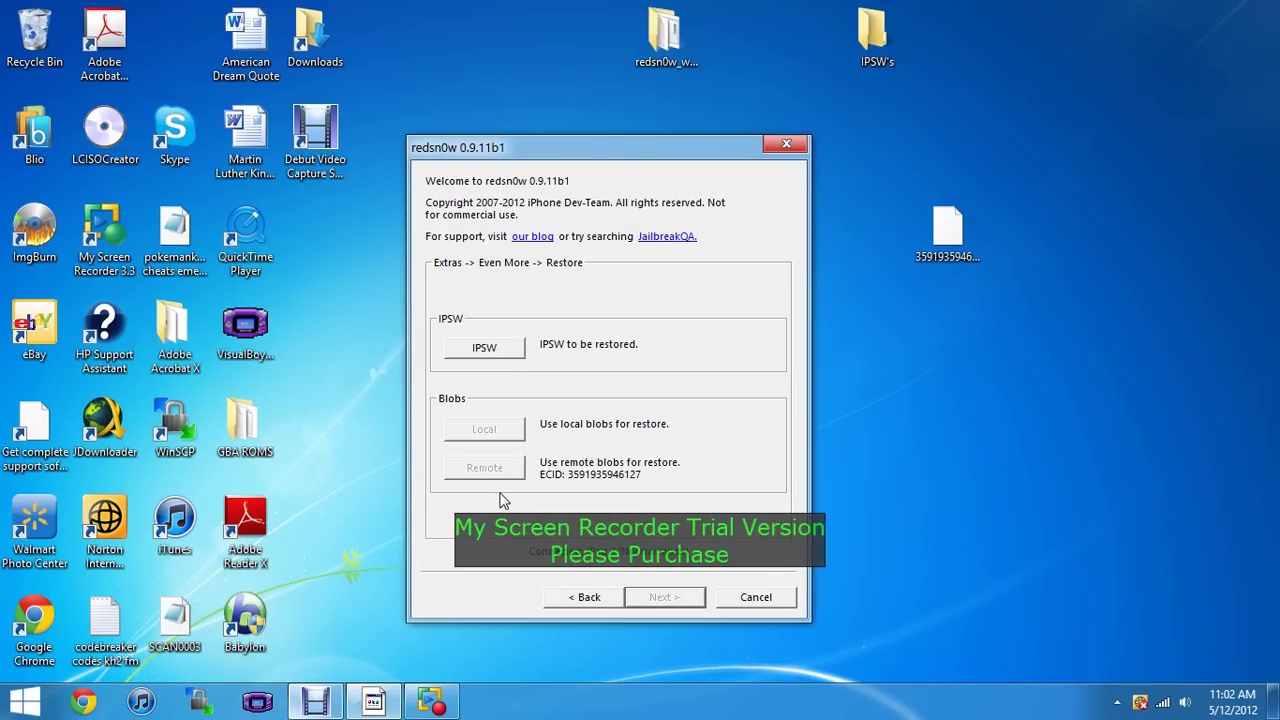
# Step: Load the iPad2,1 5.0.1 9A405 restore IPSW, adding the 5.1.1 9B206 IPSW when asked
pyautogui.click(485, 348)
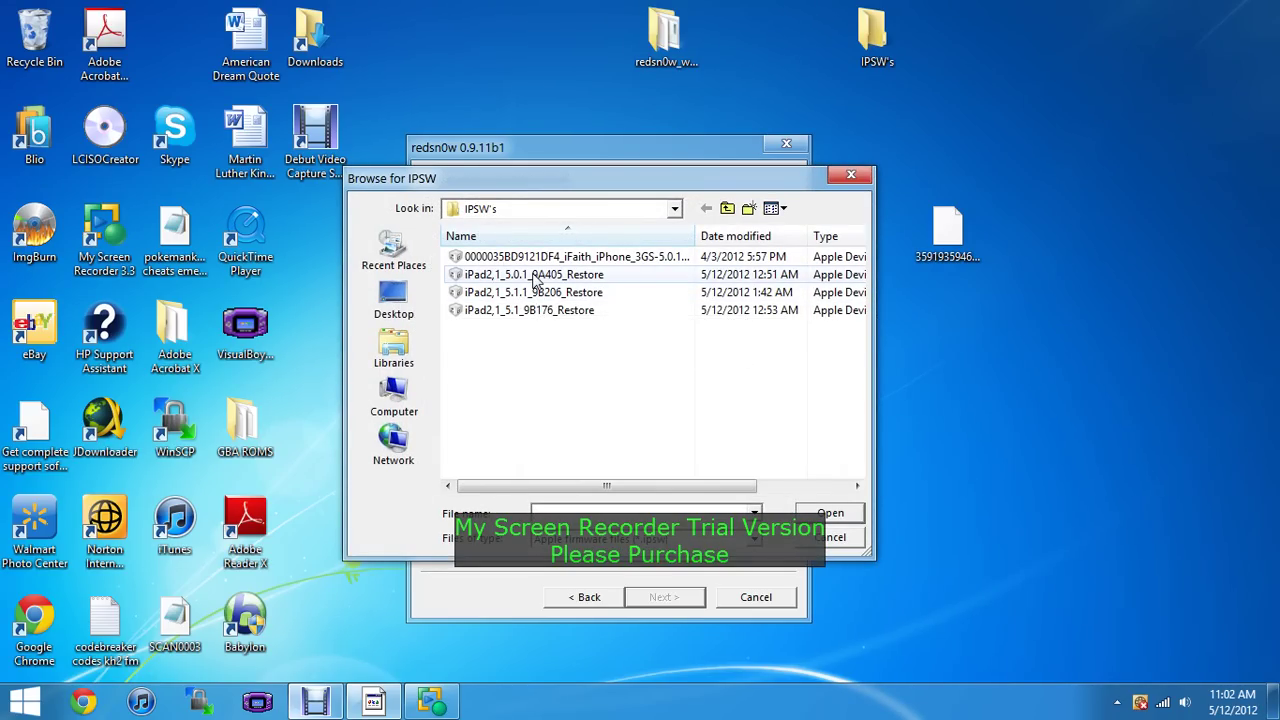
pyautogui.moveTo(534, 275)
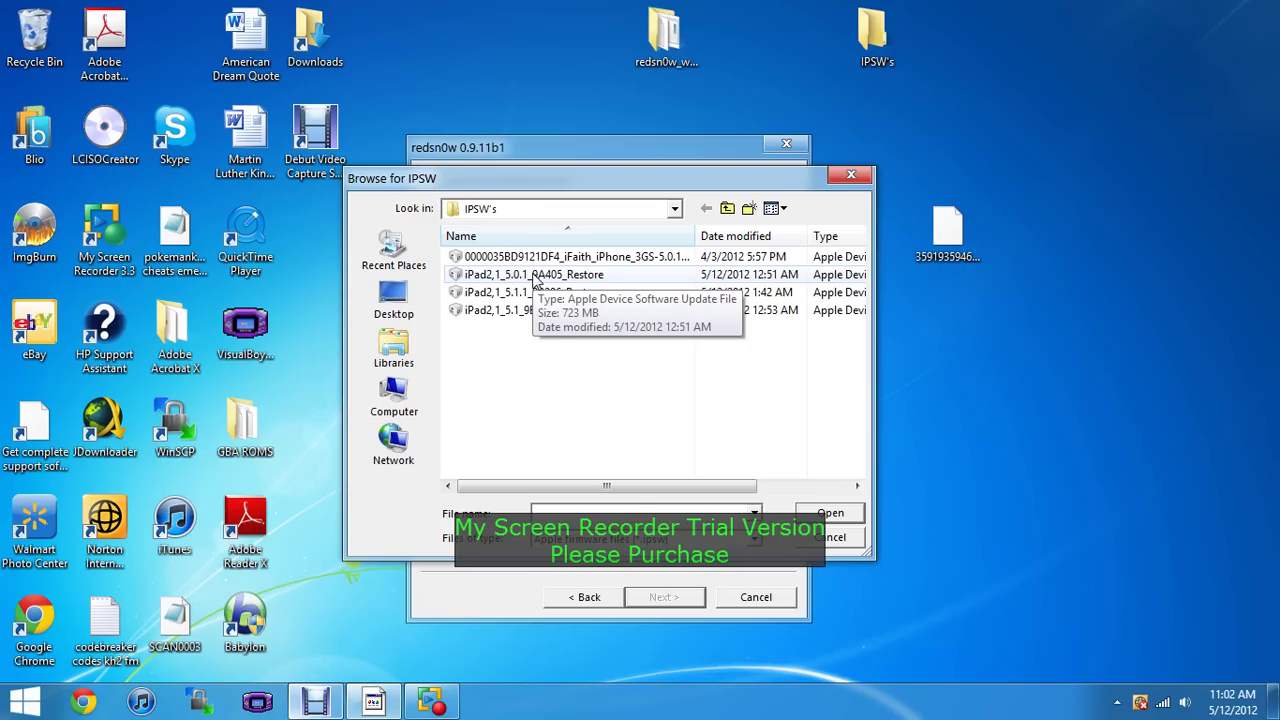
pyautogui.click(535, 276)
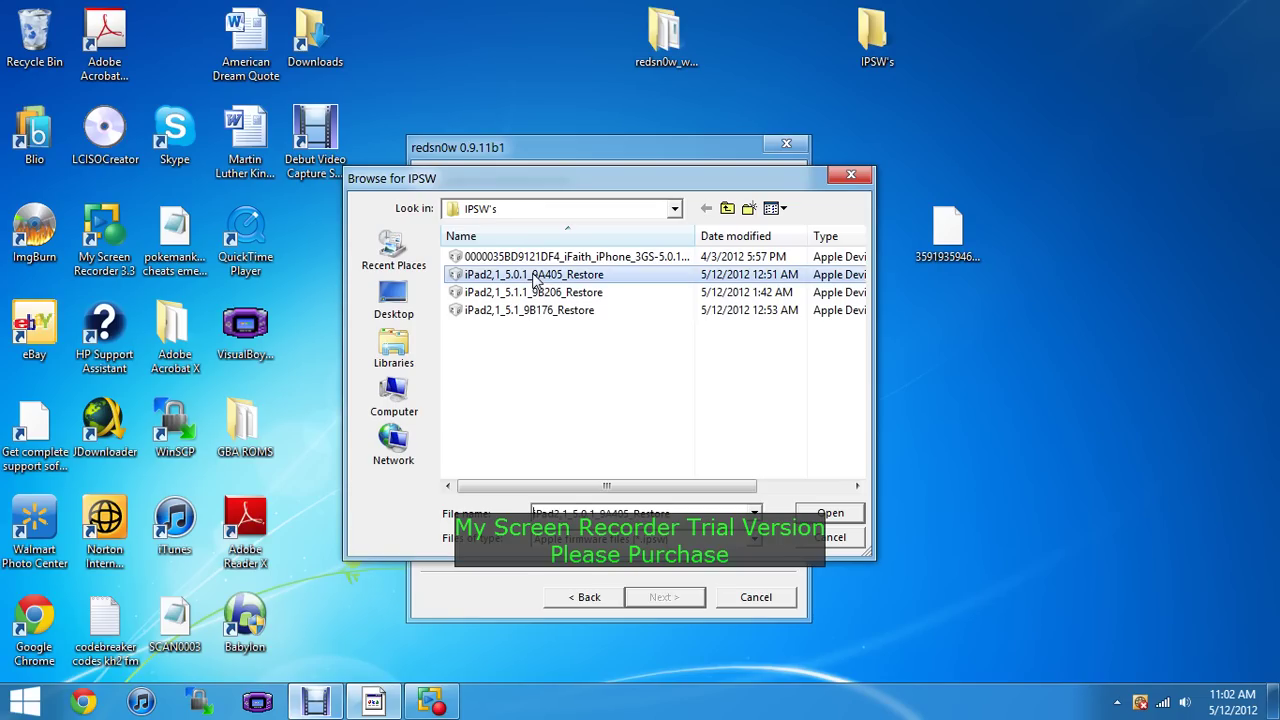
pyautogui.click(843, 515)
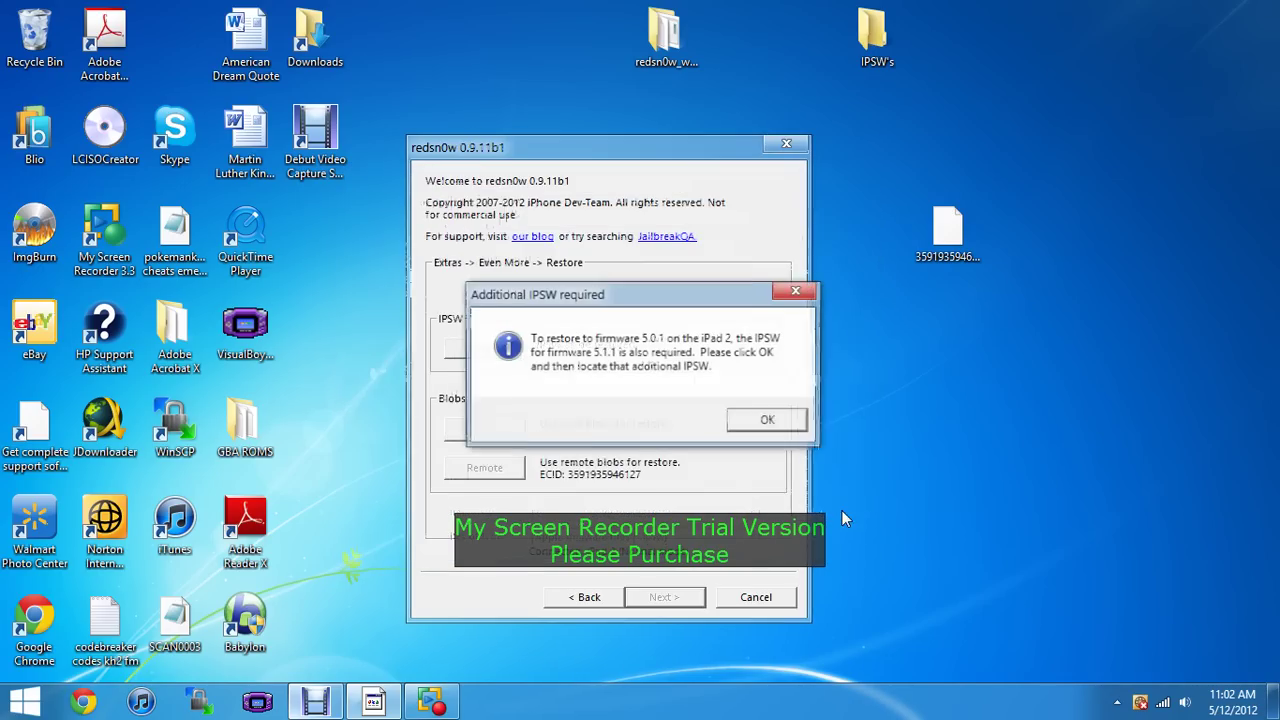
pyautogui.click(768, 422)
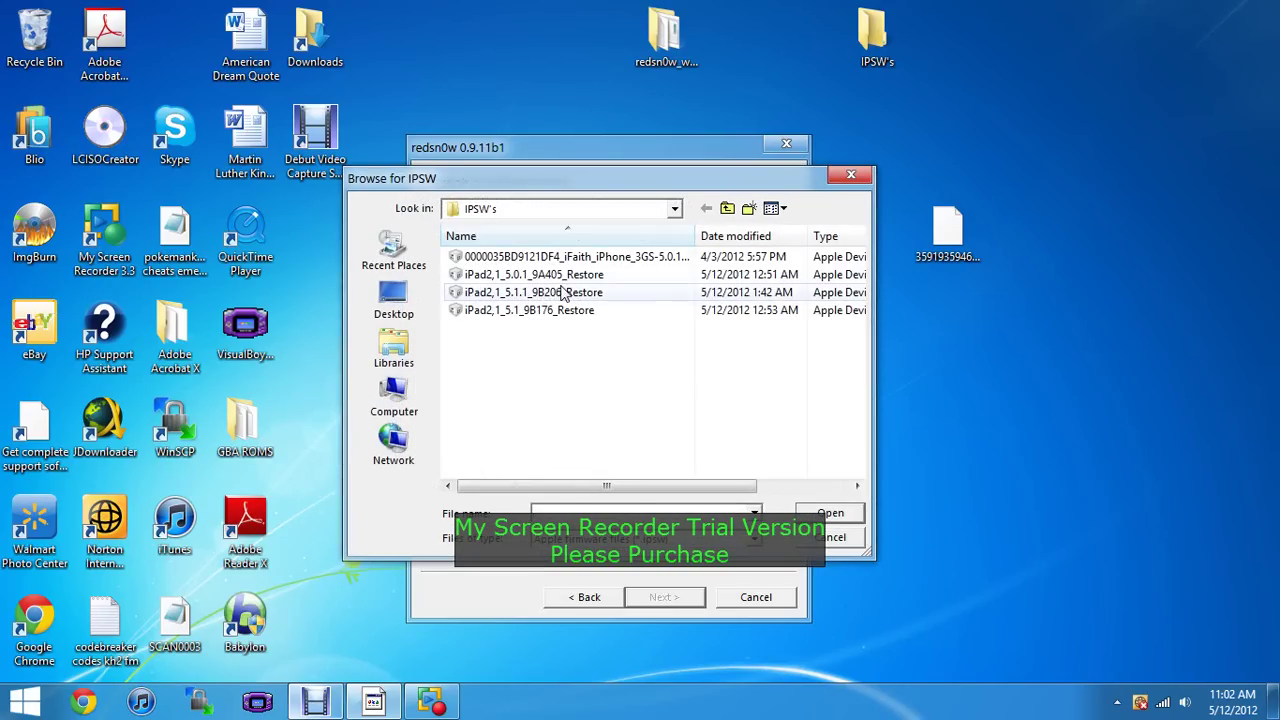
pyautogui.doubleClick(562, 292)
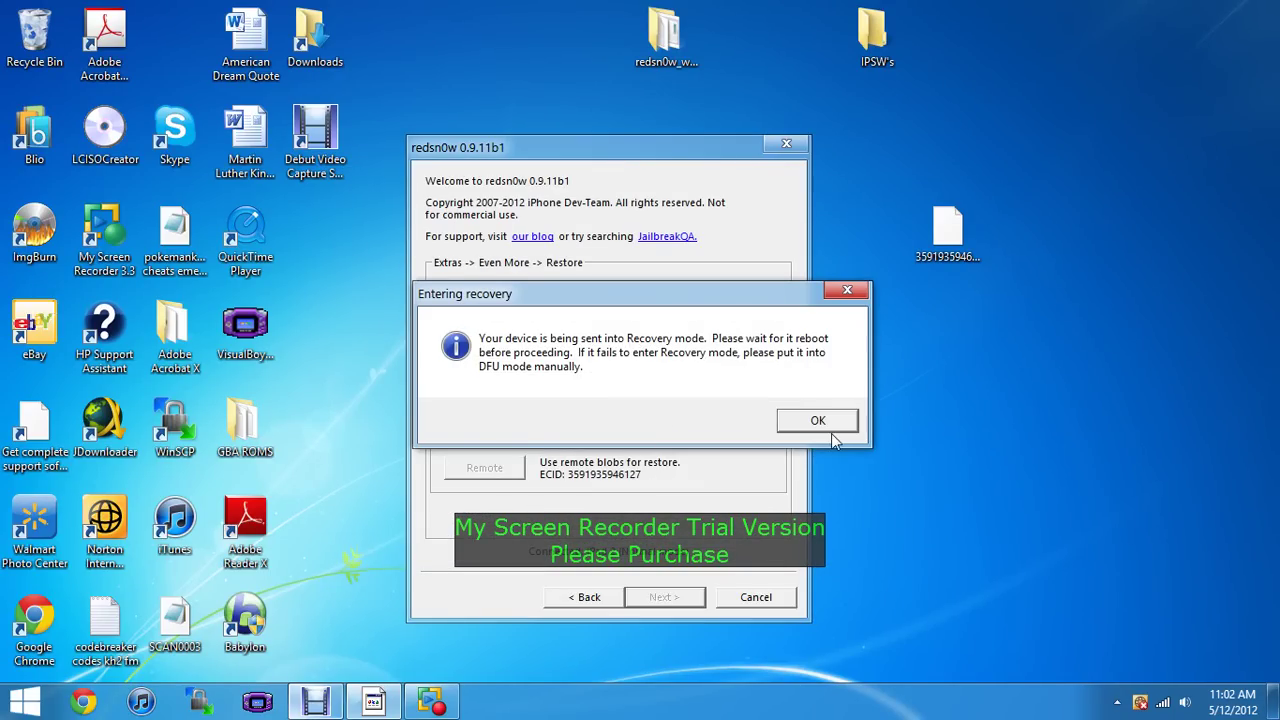
pyautogui.click(840, 420)
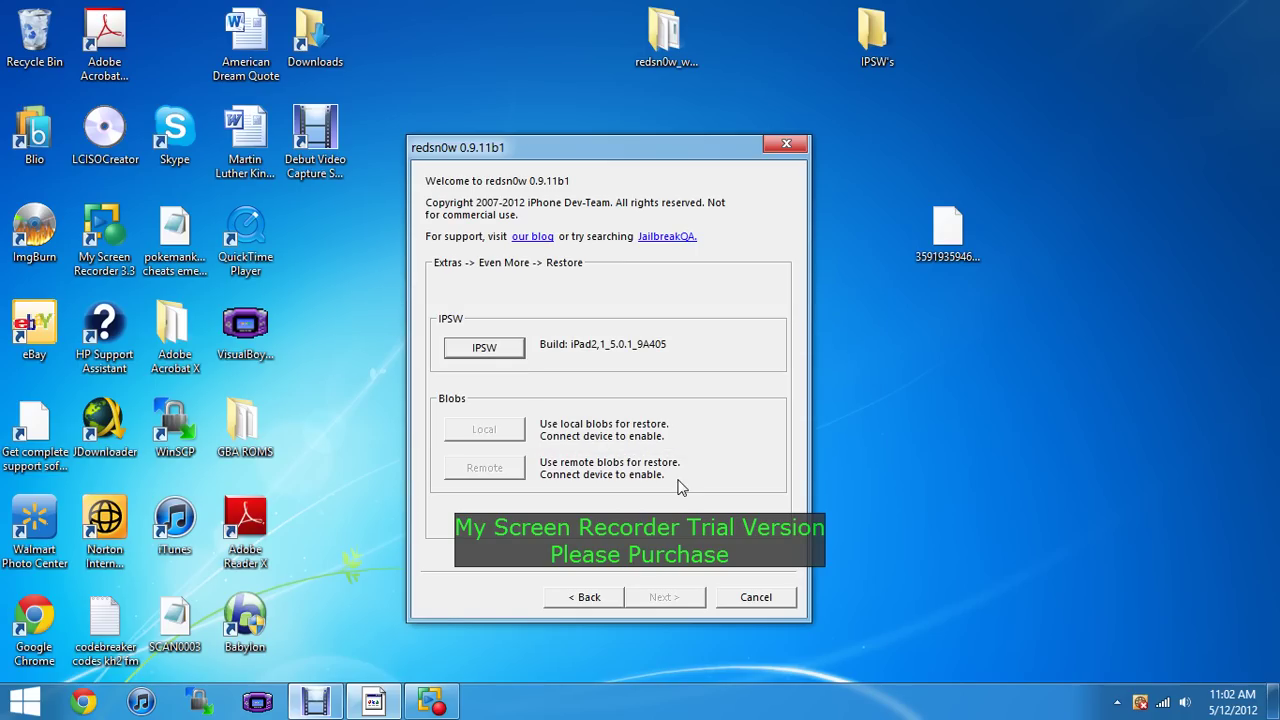
# Step: Switch to Debut Professional's webcam view, then back to the redsn0w 0.9.11b1 restore dialog
pyautogui.click(318, 703)
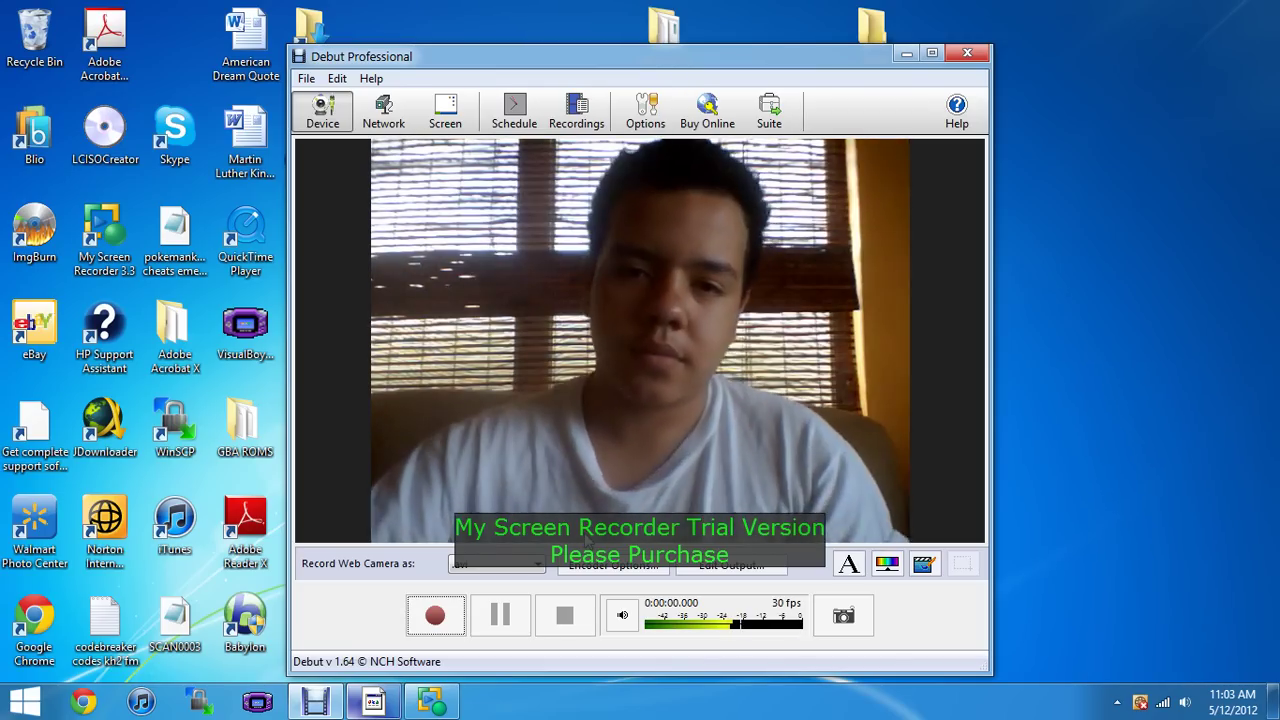
pyautogui.click(380, 703)
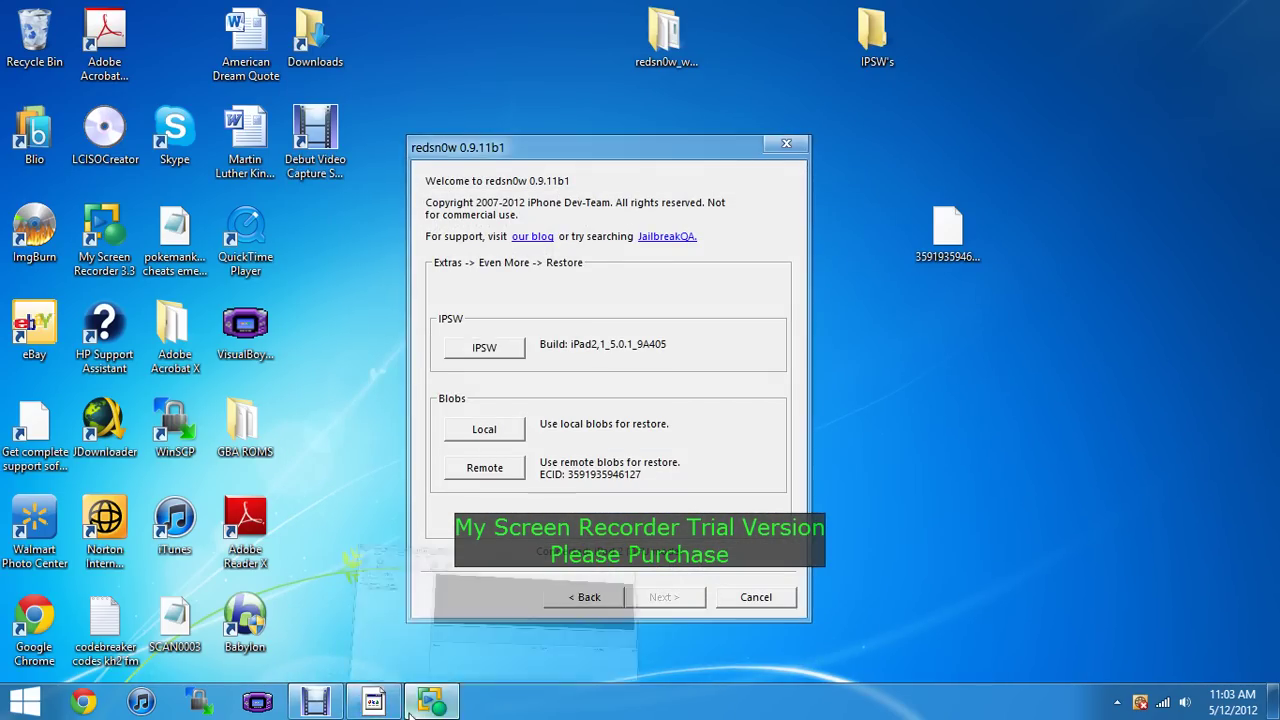
# Step: Restore with Local blobs, opening the iPad2,1 SHSH file from the Desktop
pyautogui.click(410, 708)
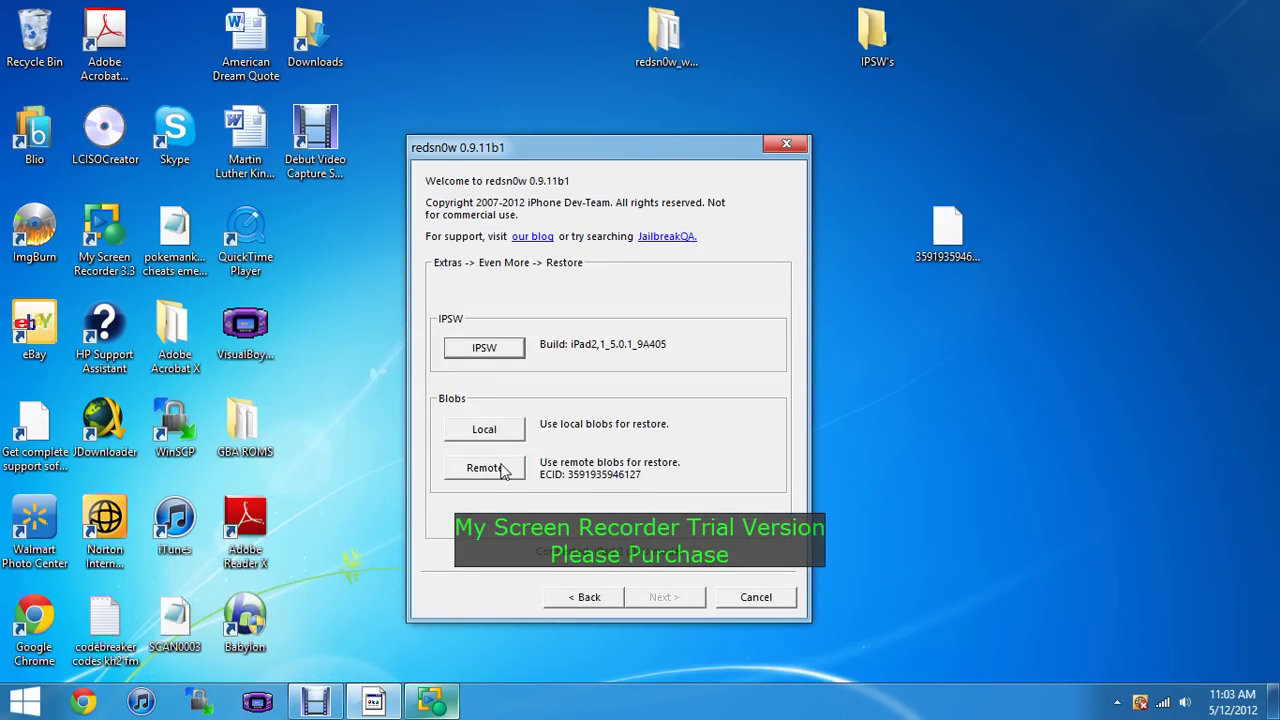
pyautogui.click(484, 429)
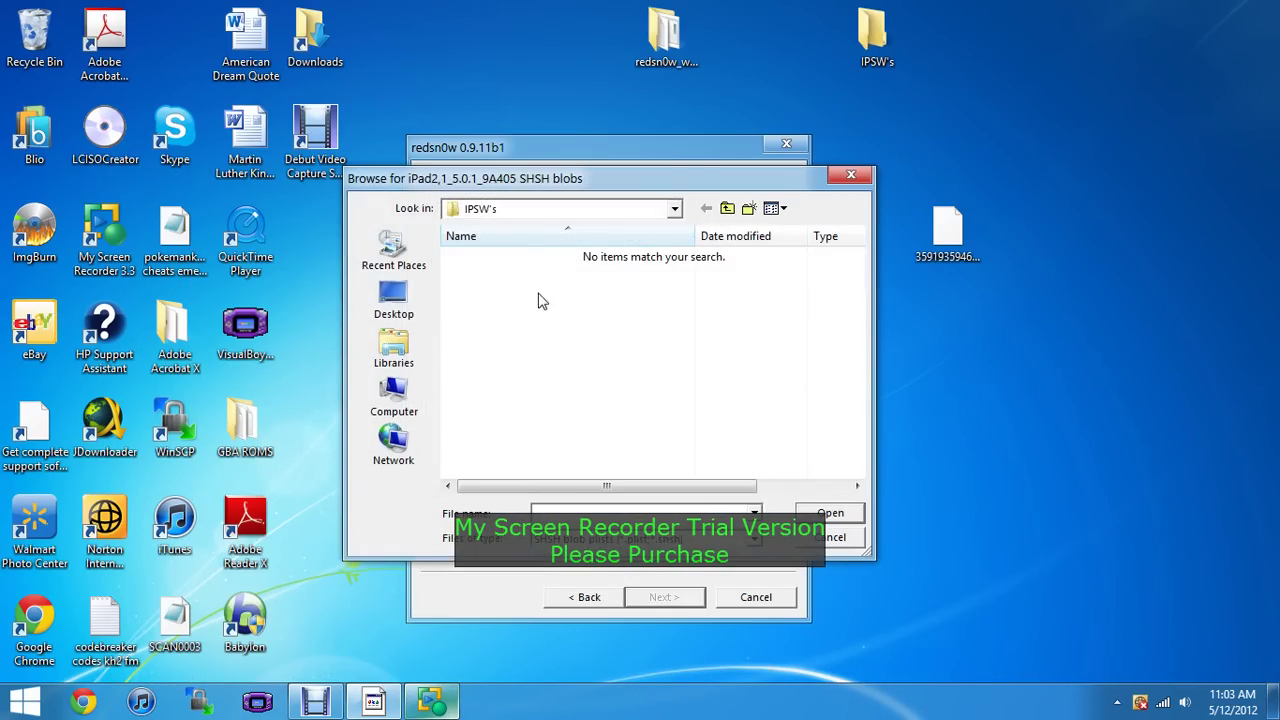
pyautogui.click(370, 312)
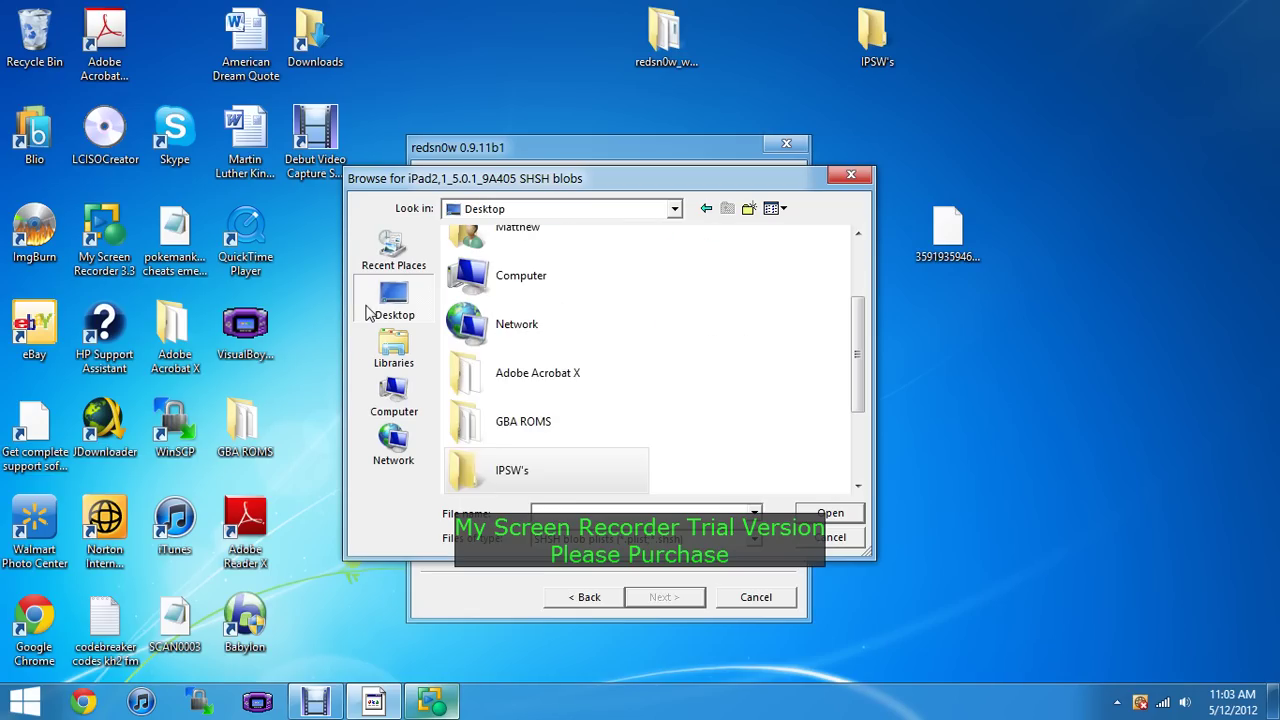
pyautogui.moveTo(860, 357); pyautogui.dragTo(861, 418)
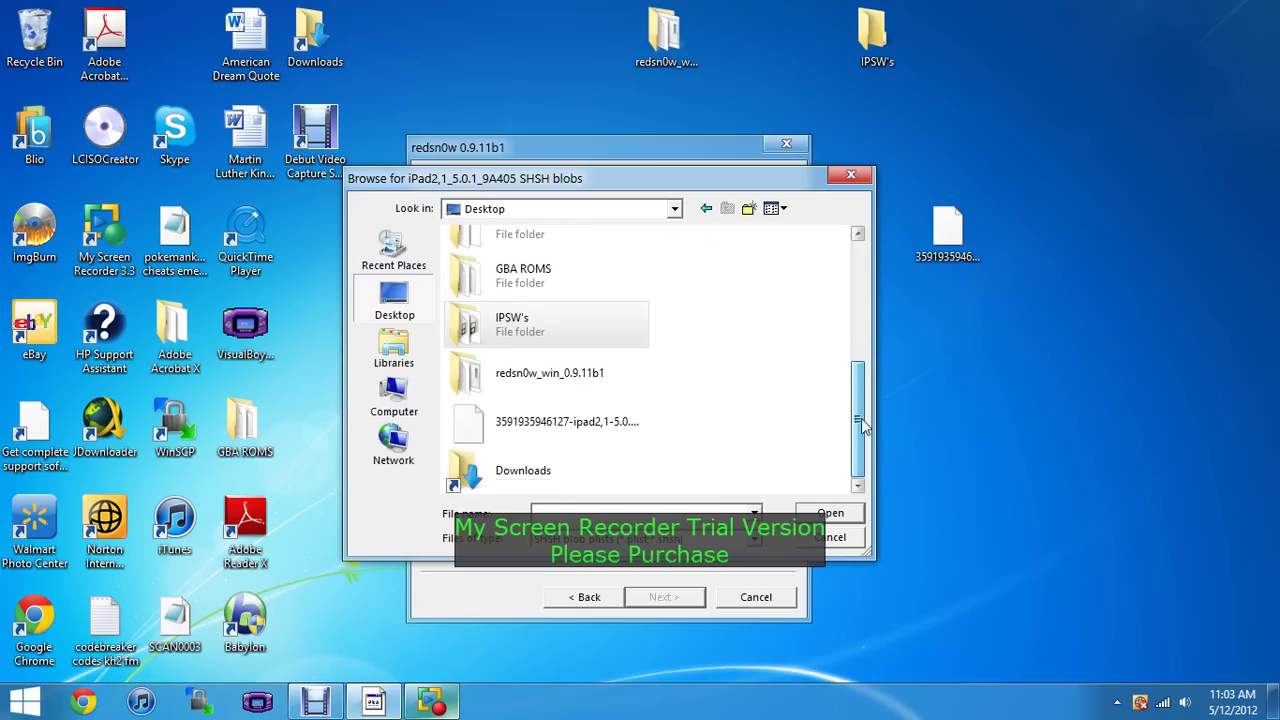
pyautogui.click(590, 410)
pyautogui.doubleClick(592, 410)
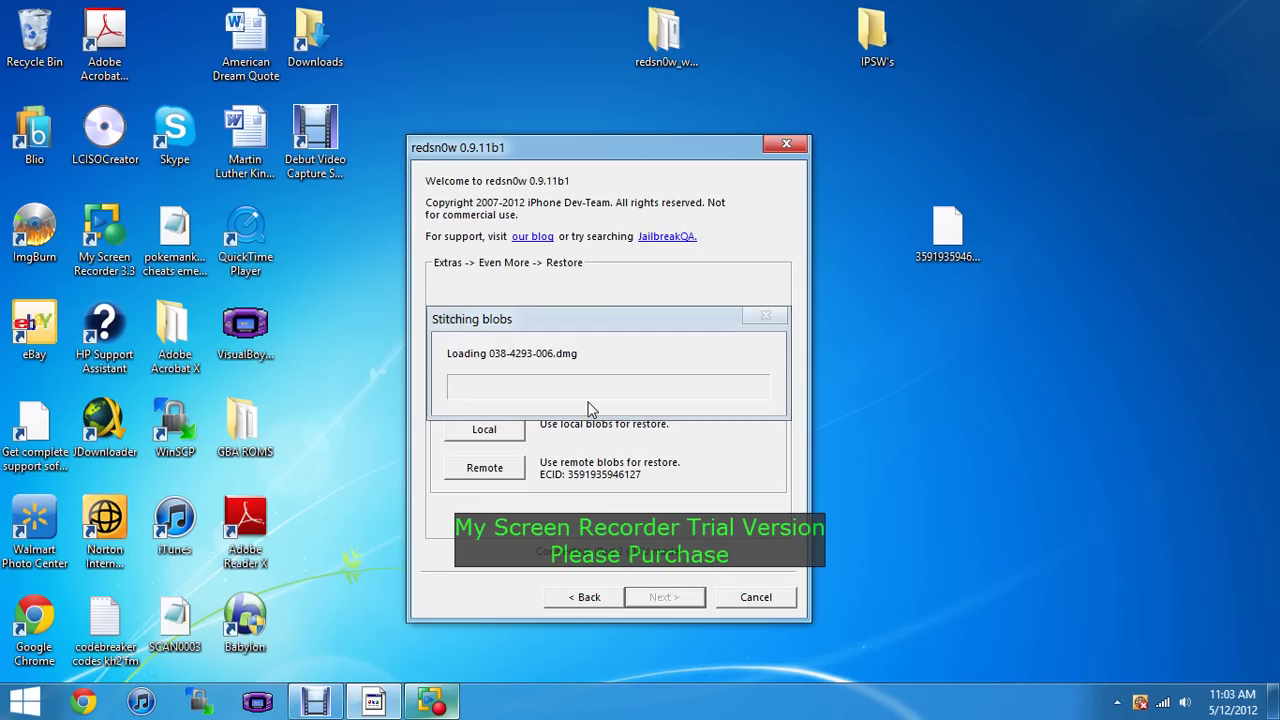
# Step: Pause the screen recorder and dismiss the Restore successful dialog
pyautogui.click(1117, 702)
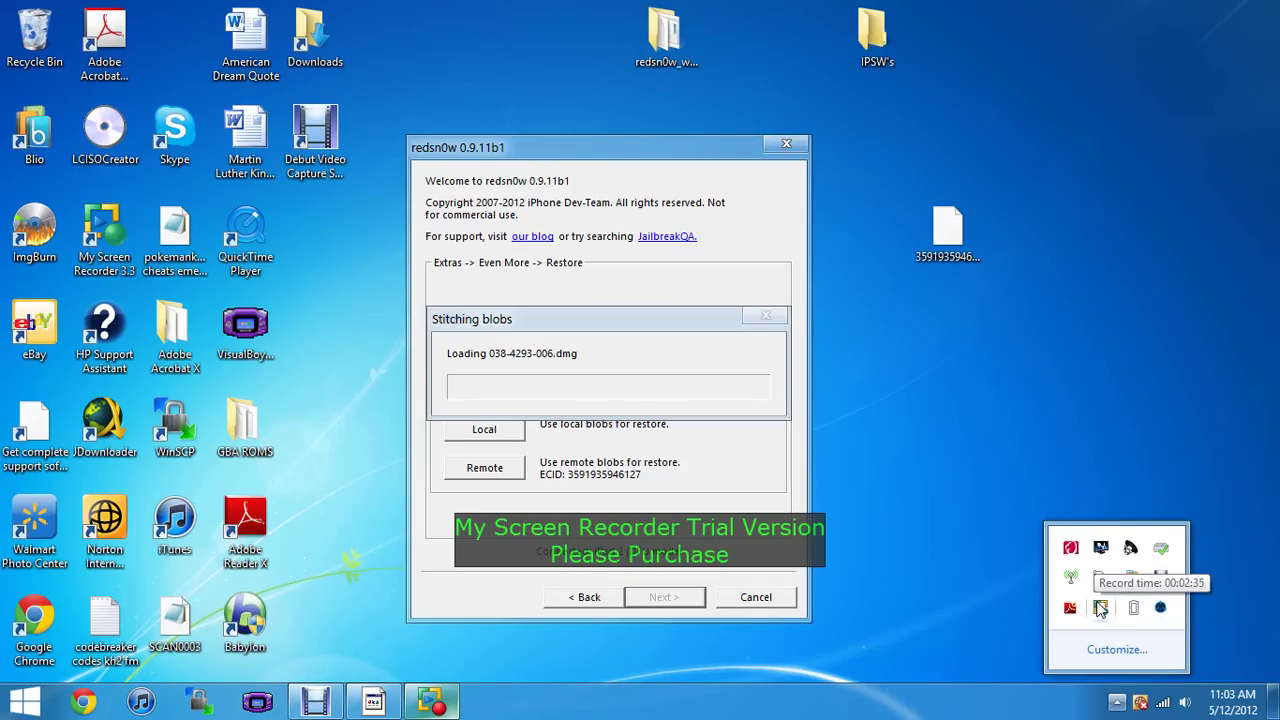
pyautogui.rightClick(1100, 608)
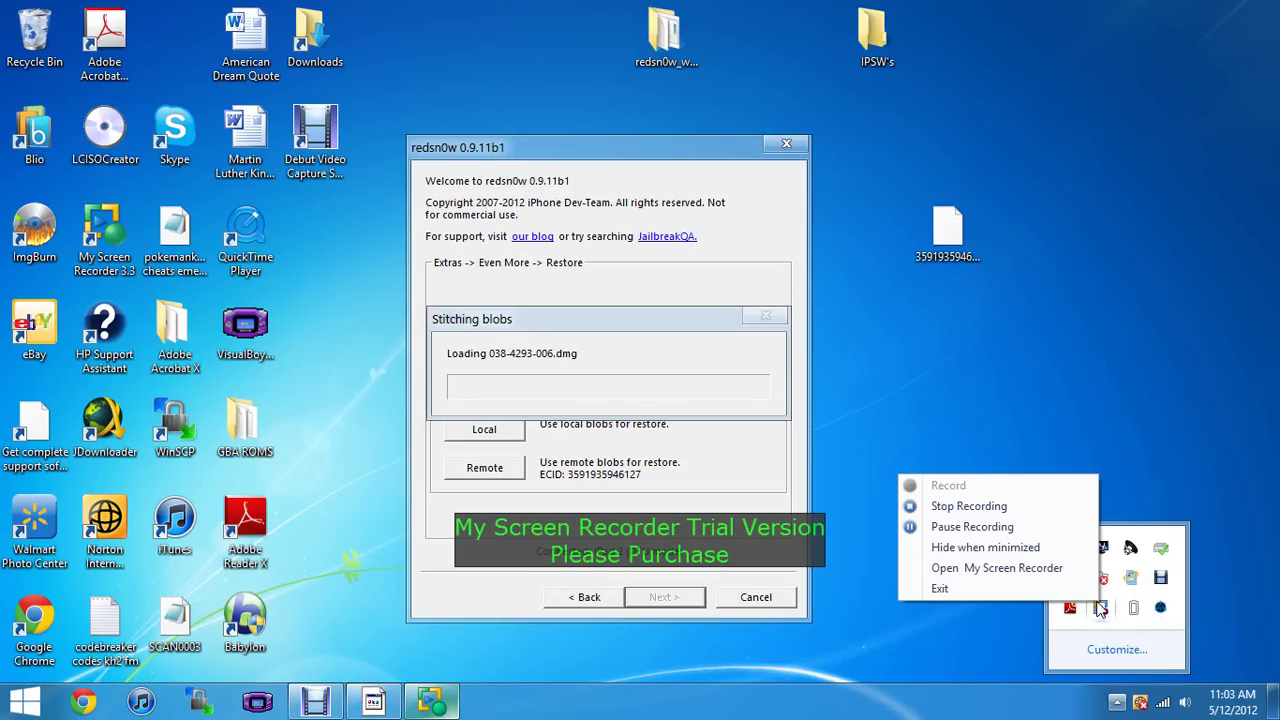
pyautogui.click(1019, 528)
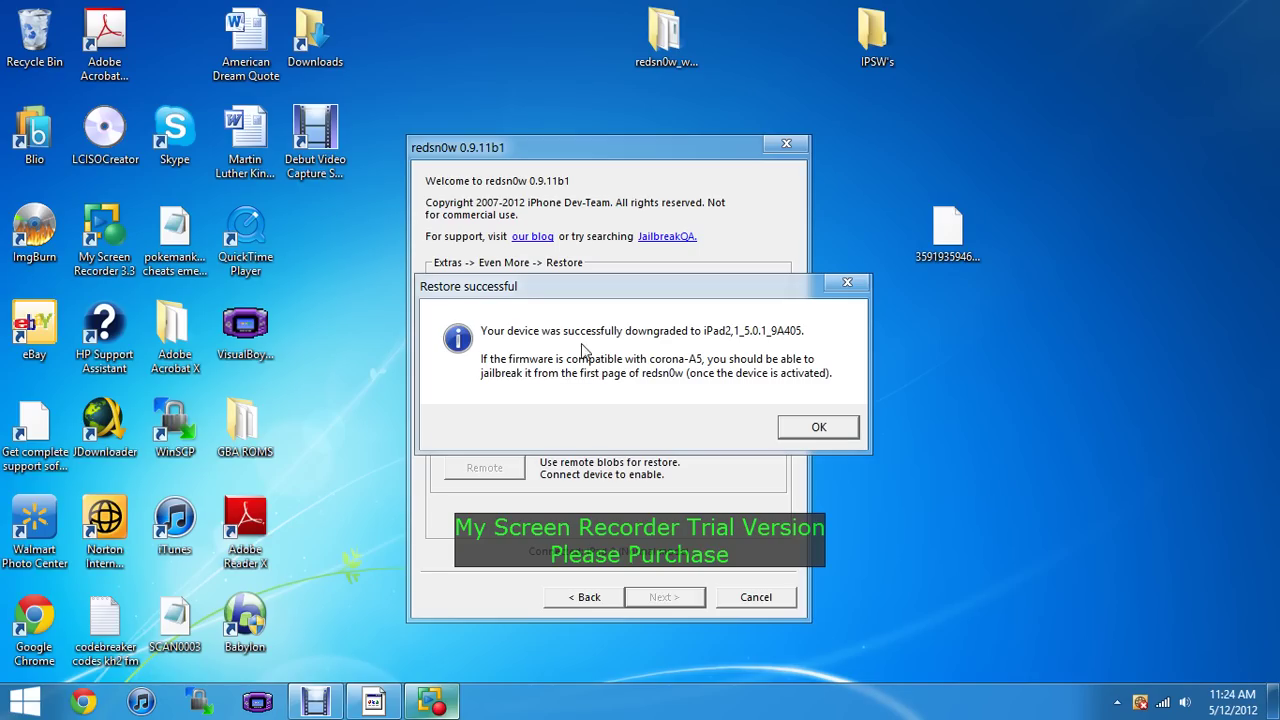
pyautogui.click(816, 428)
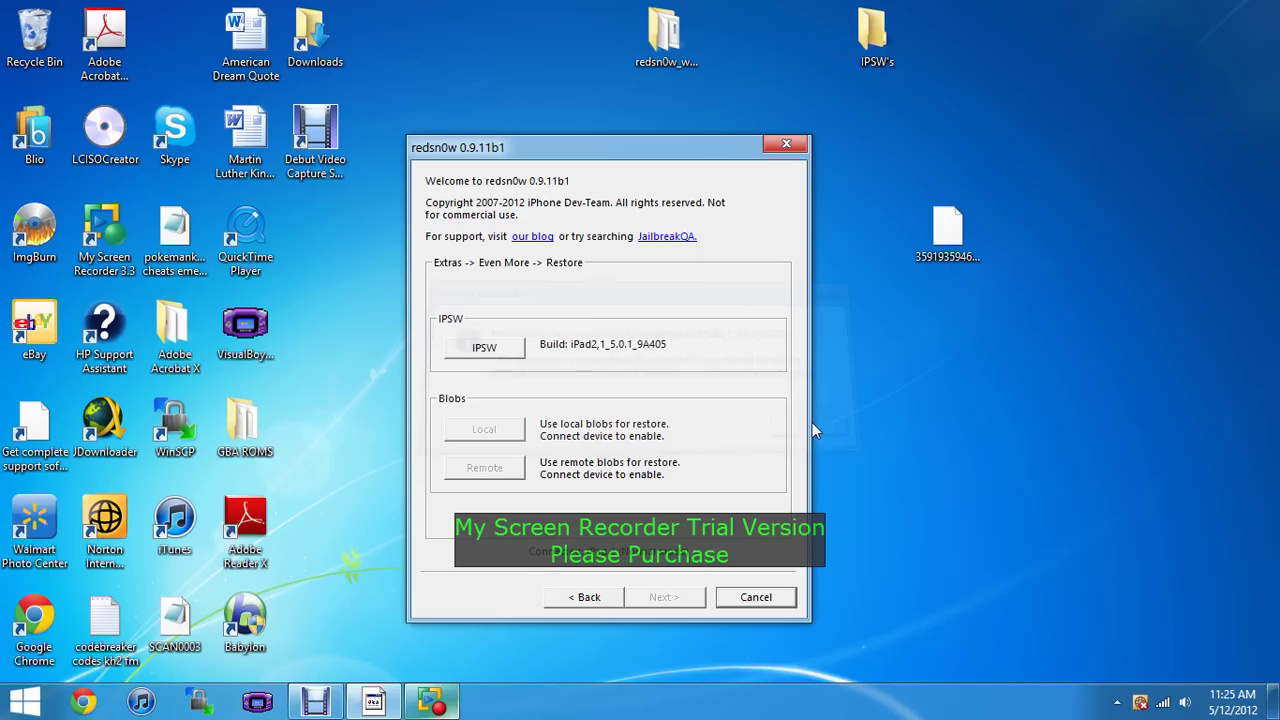
# Step: Show the Debut webcam view and close the Adobe Reader update prompt
pyautogui.click(325, 705)
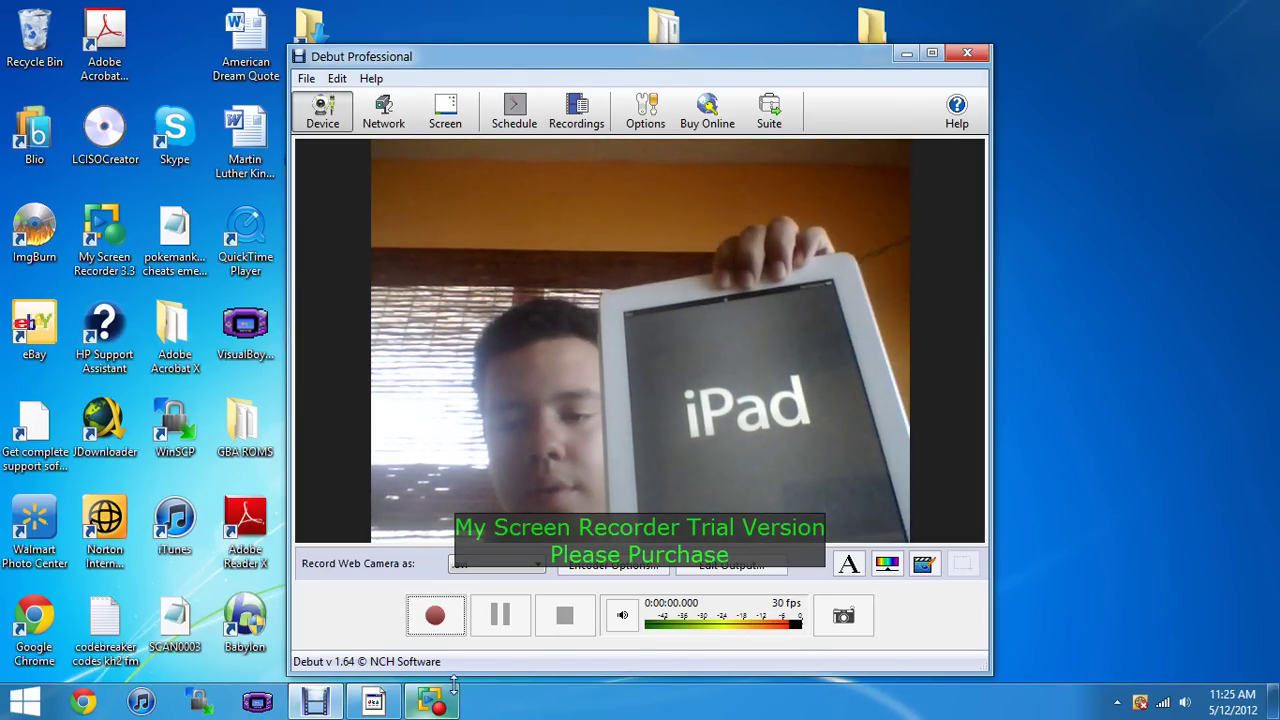
pyautogui.click(1117, 701)
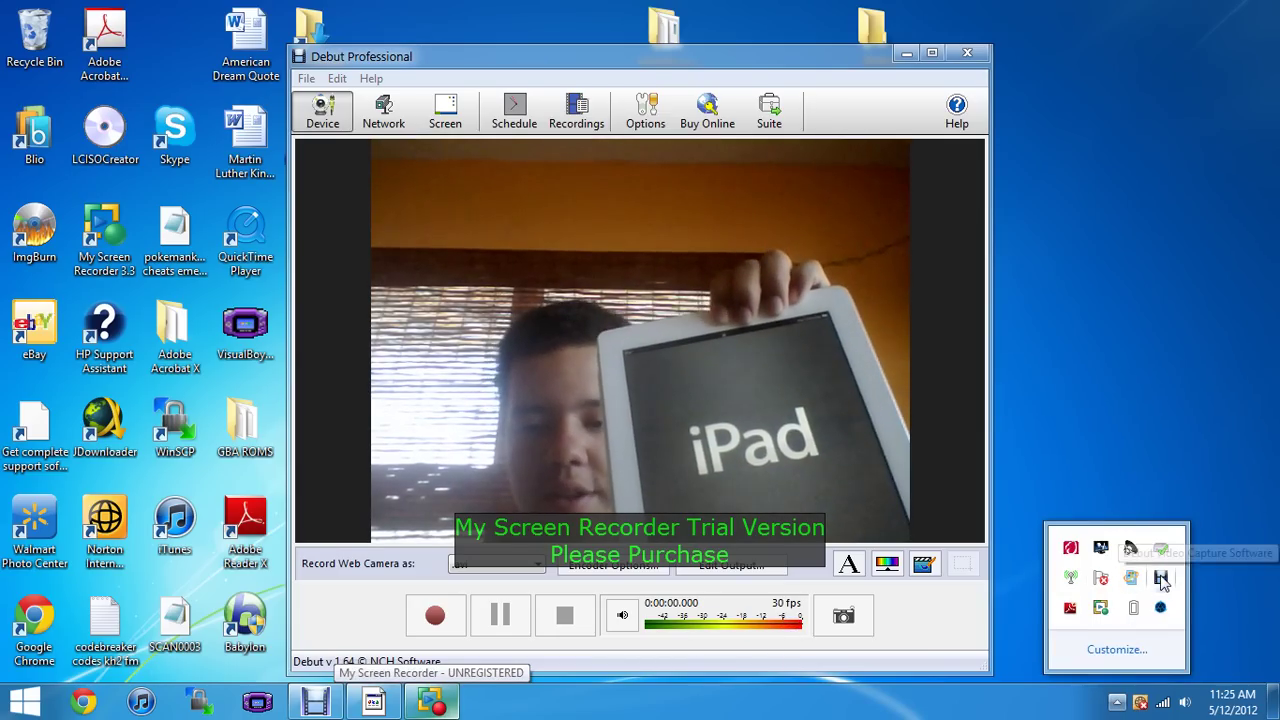
pyautogui.rightClick(1158, 580)
pyautogui.click(1068, 608)
pyautogui.click(1070, 607)
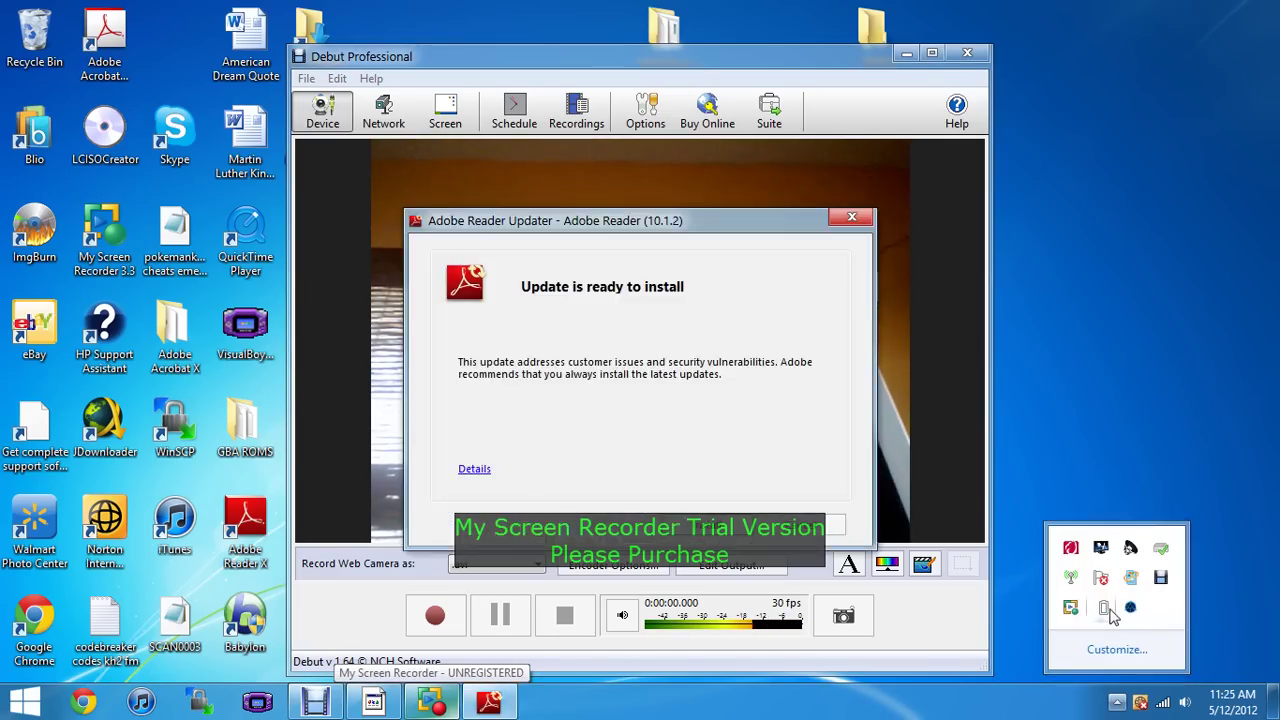
pyautogui.click(1070, 607)
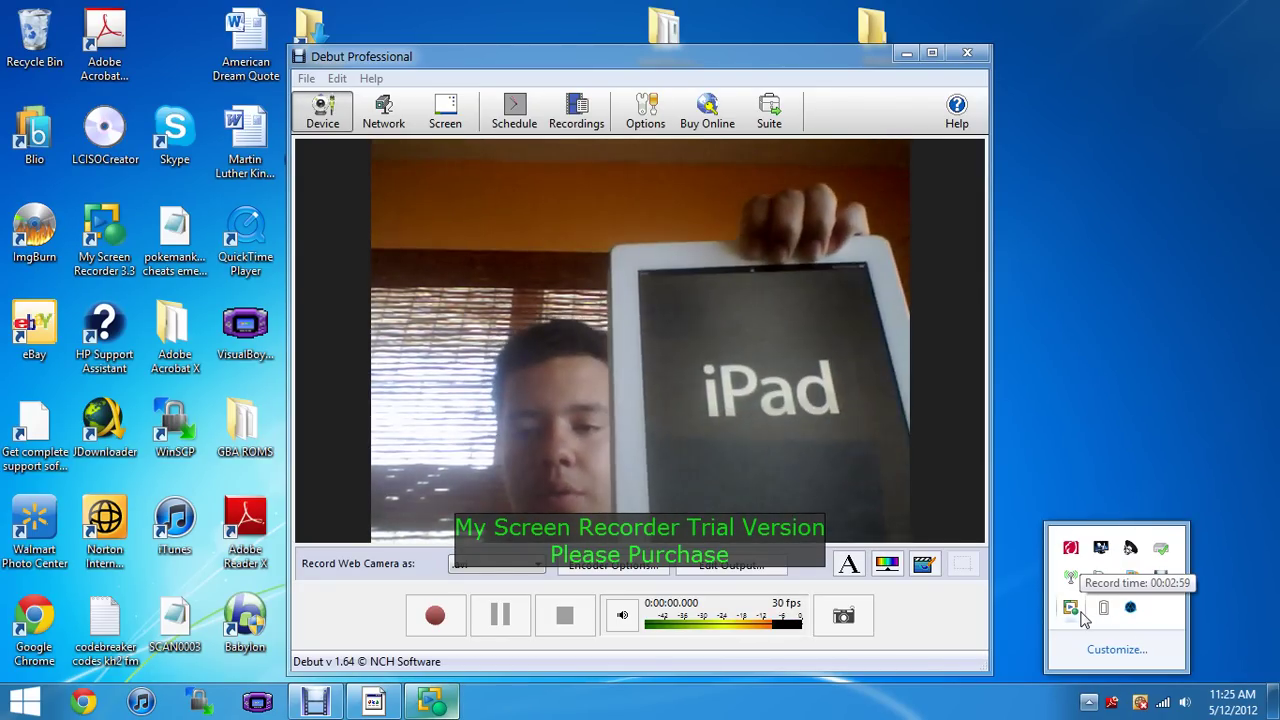
# Step: Pause My Screen Recorder and bring up its menu to stop recording
pyautogui.rightClick(1072, 607)
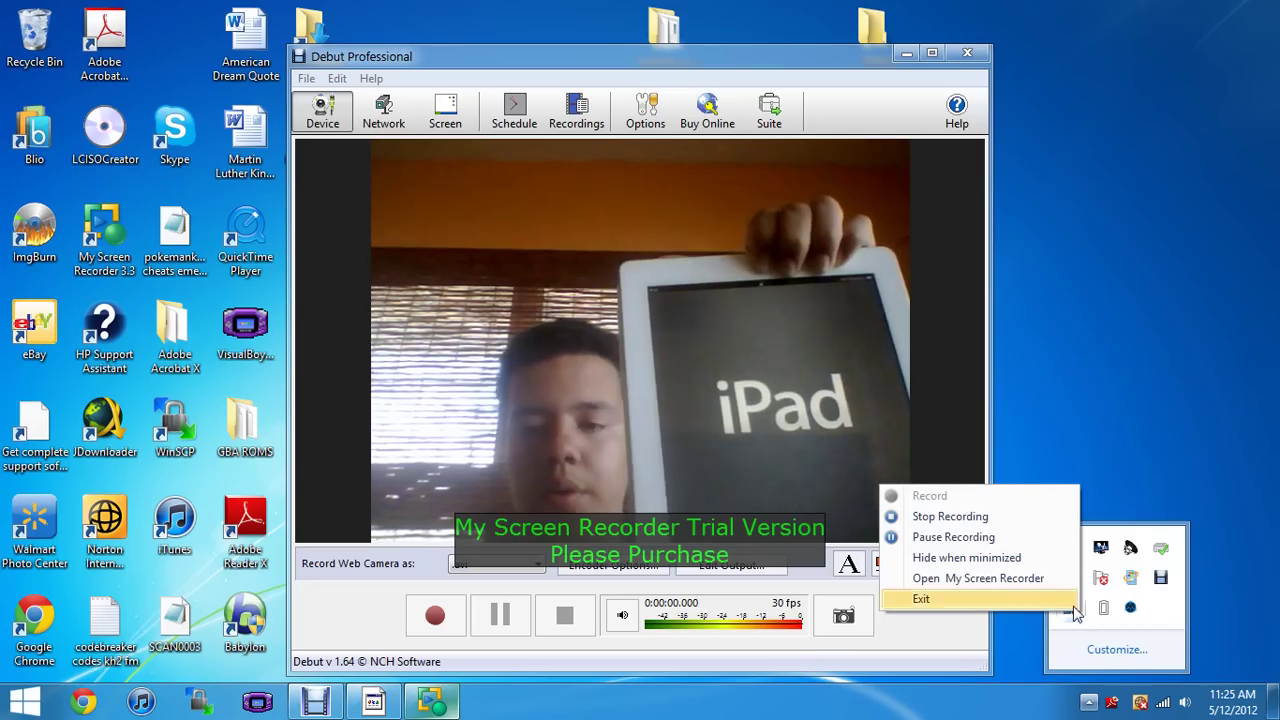
pyautogui.click(978, 537)
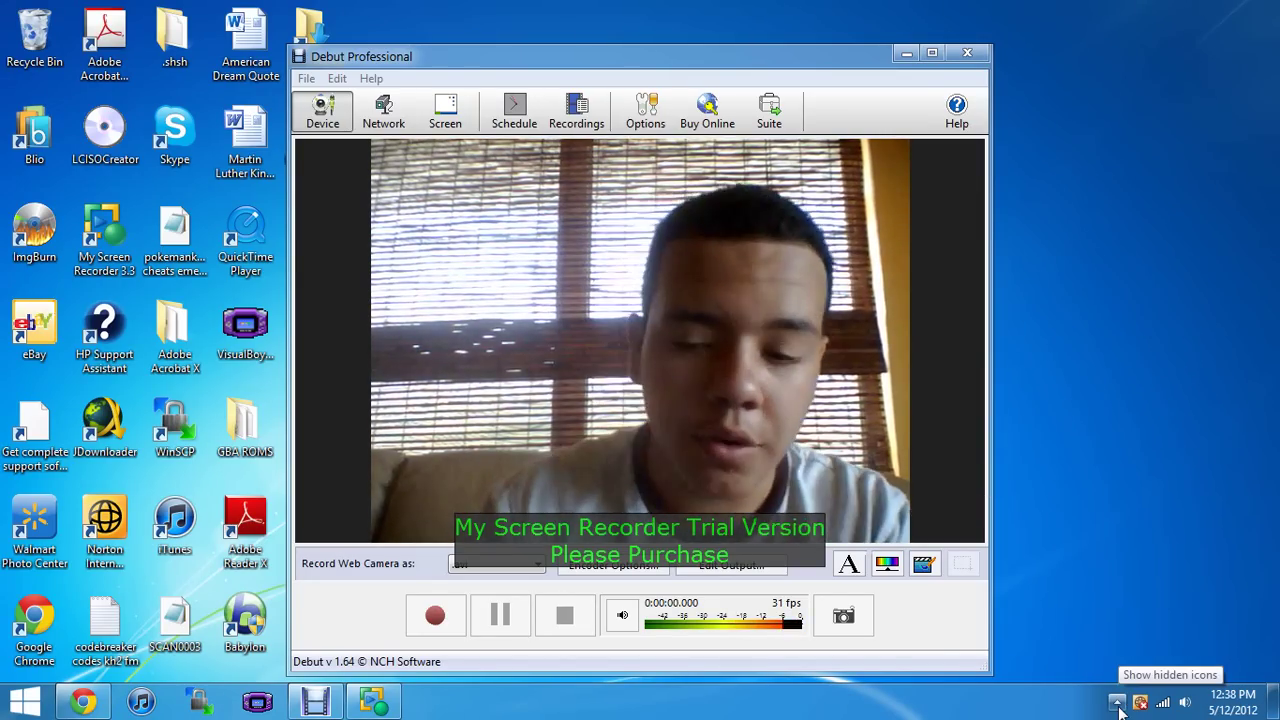
pyautogui.click(1118, 704)
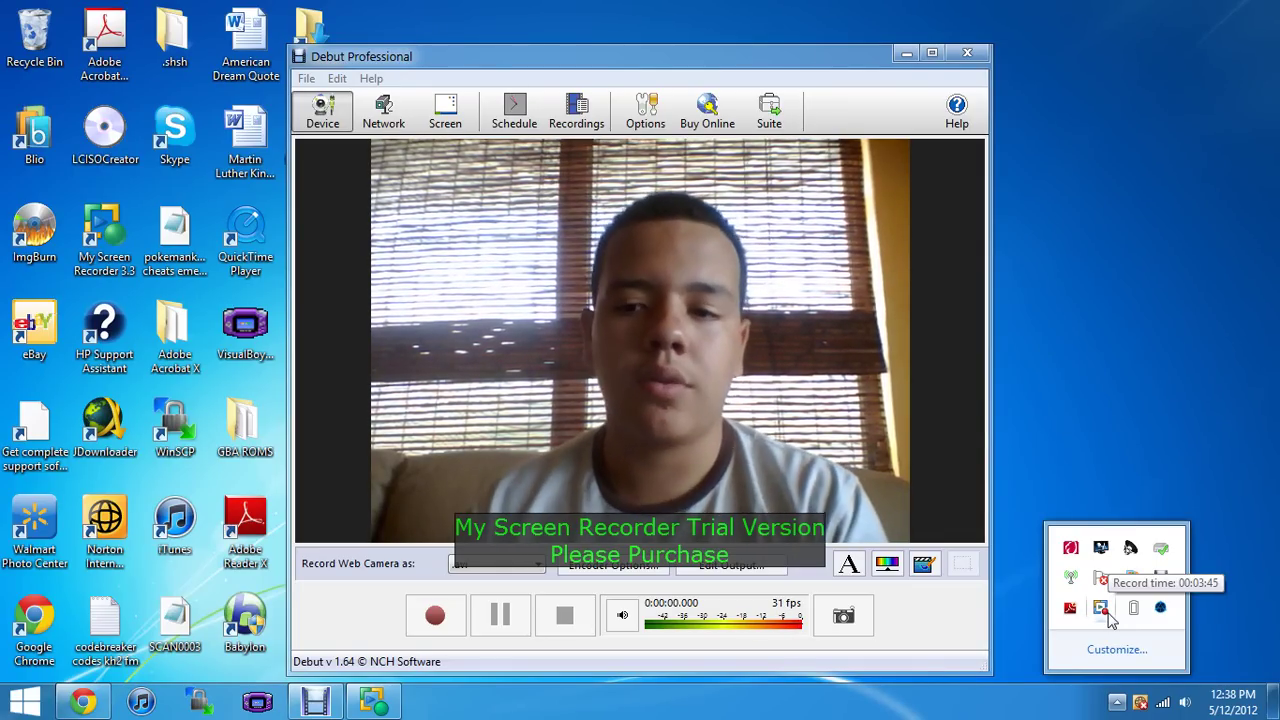
pyautogui.rightClick(1104, 610)
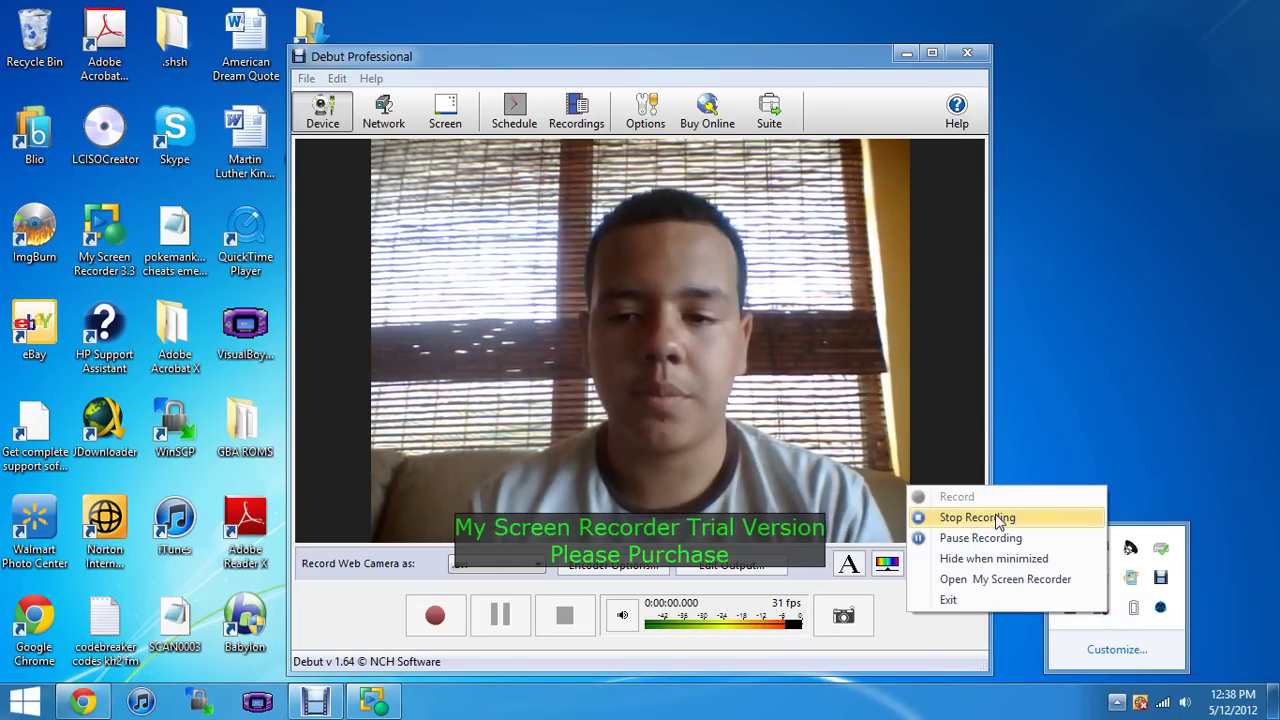